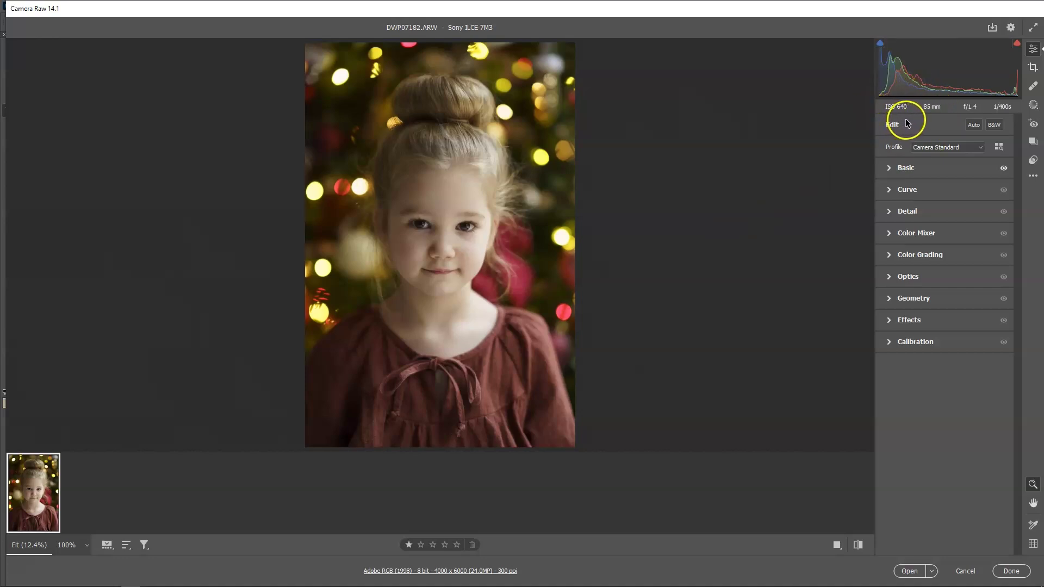
# Scroll the Camera Raw edit list past the Basic sliders and expand the Detail section
pyautogui.click(890, 168)
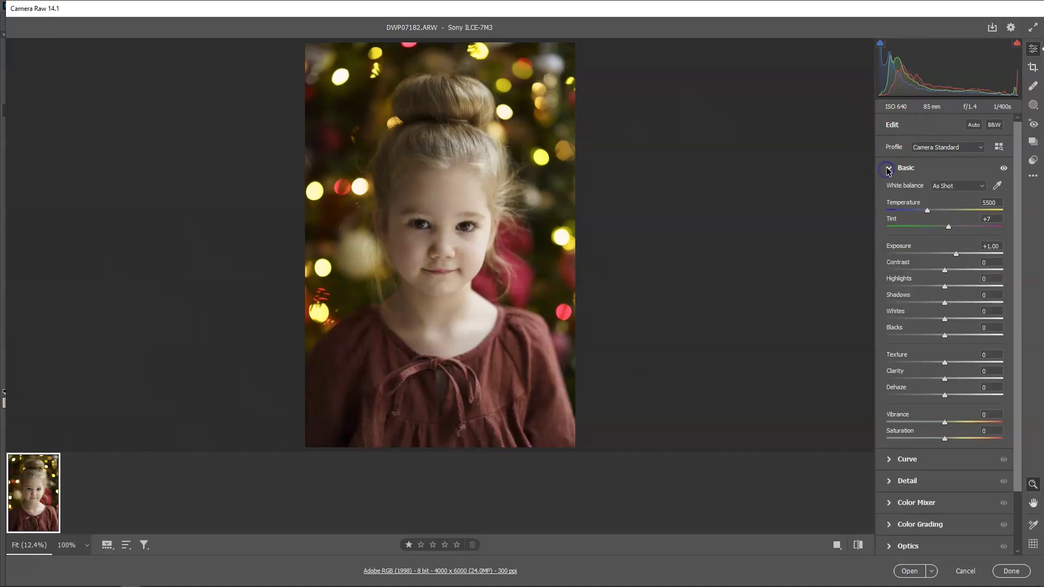
pyautogui.moveTo(944, 254); pyautogui.dragTo(960, 260)
pyautogui.click(1021, 272)
pyautogui.moveTo(1020, 272); pyautogui.dragTo(1011, 356)
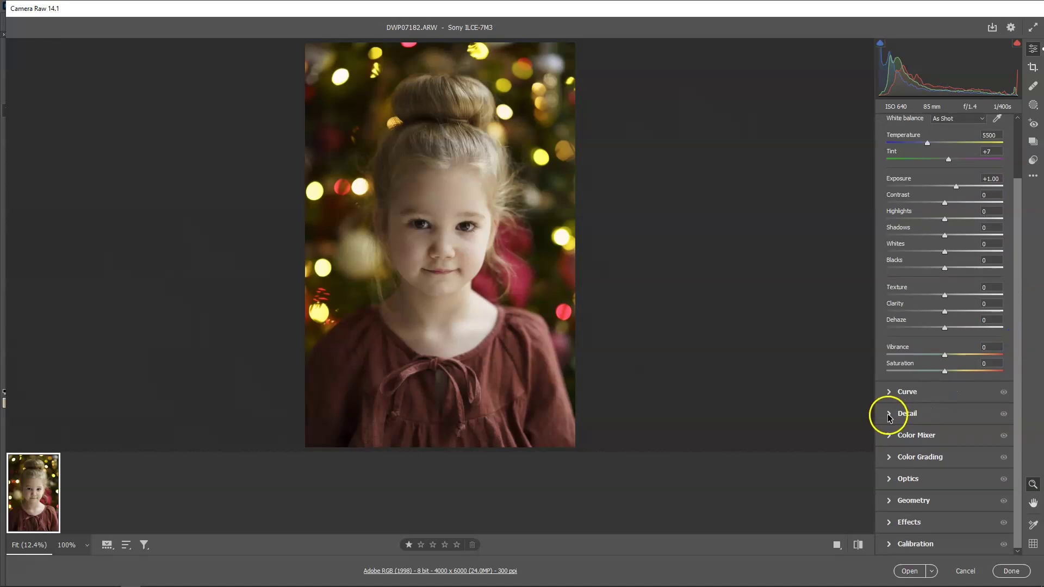
pyautogui.click(891, 414)
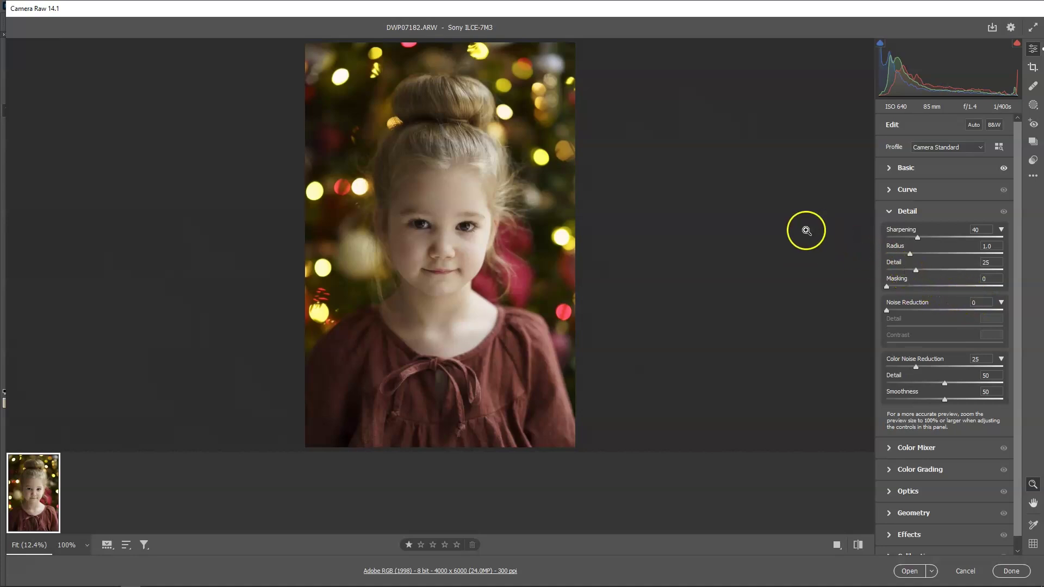
# Zoom to 100% on the child's eyes and try a sharpening radius of 2.0
pyautogui.click(465, 220)
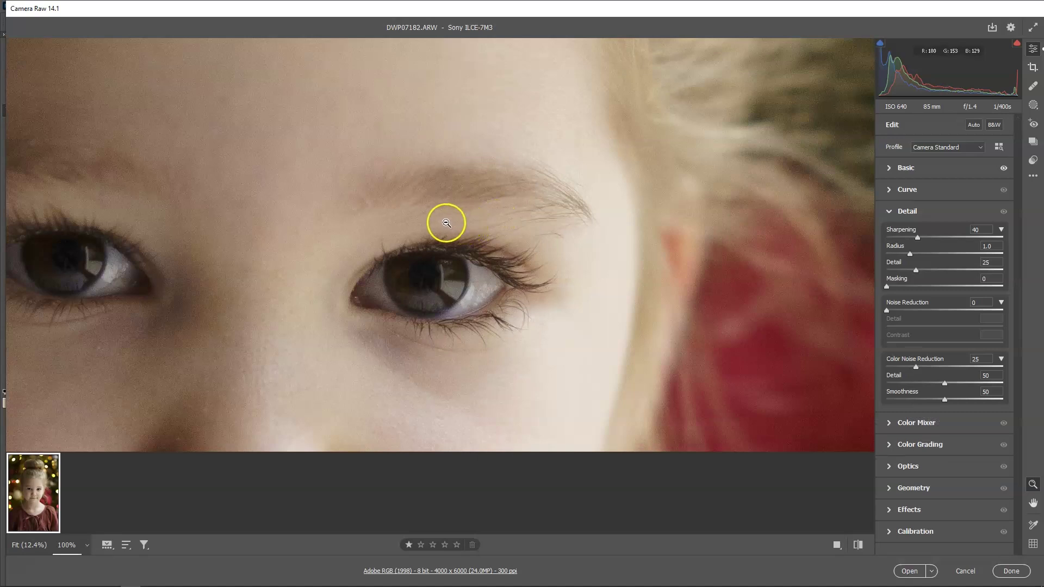
pyautogui.press('h')
pyautogui.moveTo(293, 238); pyautogui.dragTo(544, 172)
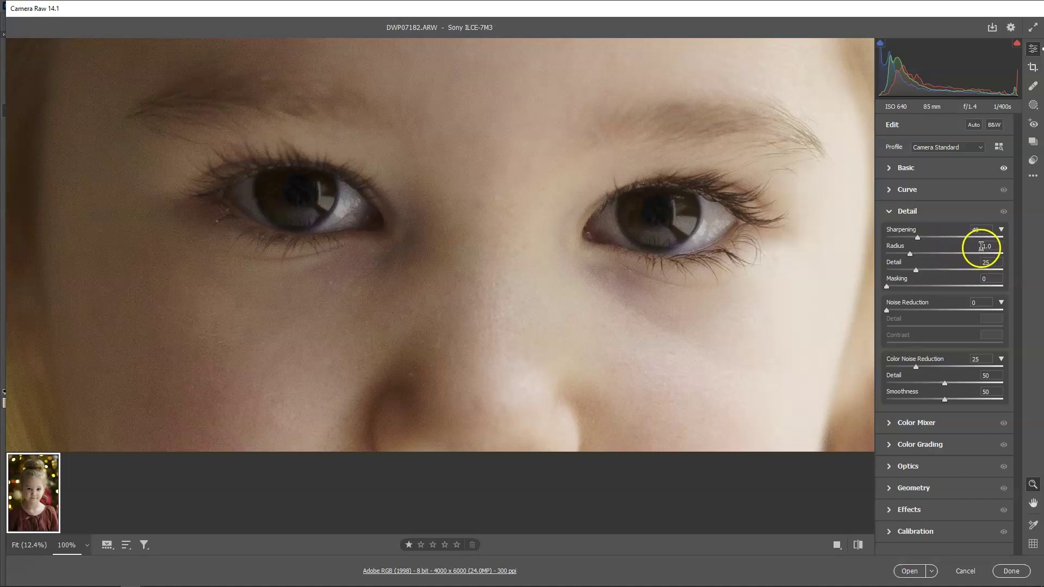
pyautogui.click(975, 246)
pyautogui.write('2')
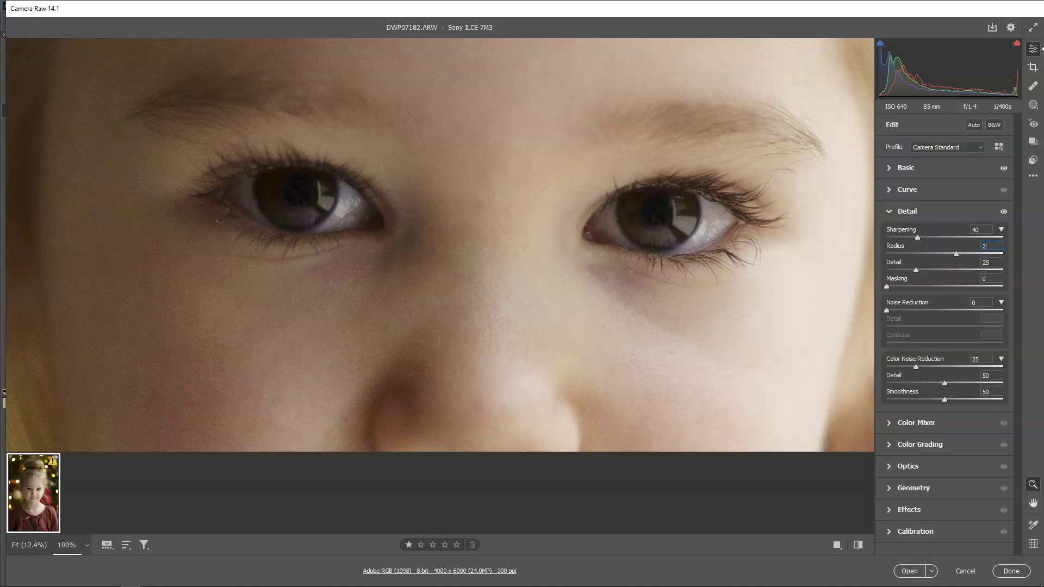
pyautogui.click(917, 239)
# Raise the sharpening amount to 71 and set the radius back to 1.0
pyautogui.moveTo(940, 239); pyautogui.dragTo(943, 240)
pyautogui.click(995, 247)
pyautogui.write('1')
pyautogui.press('Tab')
# Set sharpening Detail to 16, amount to 79 and noise reduction to 8
pyautogui.moveTo(916, 270); pyautogui.dragTo(948, 271)
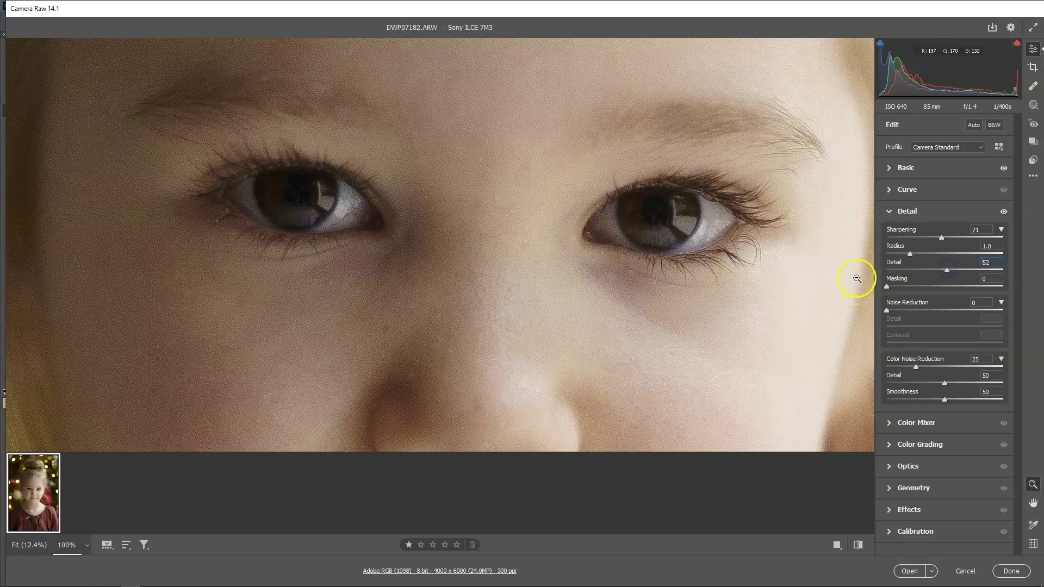
pyautogui.moveTo(950, 273); pyautogui.dragTo(935, 273)
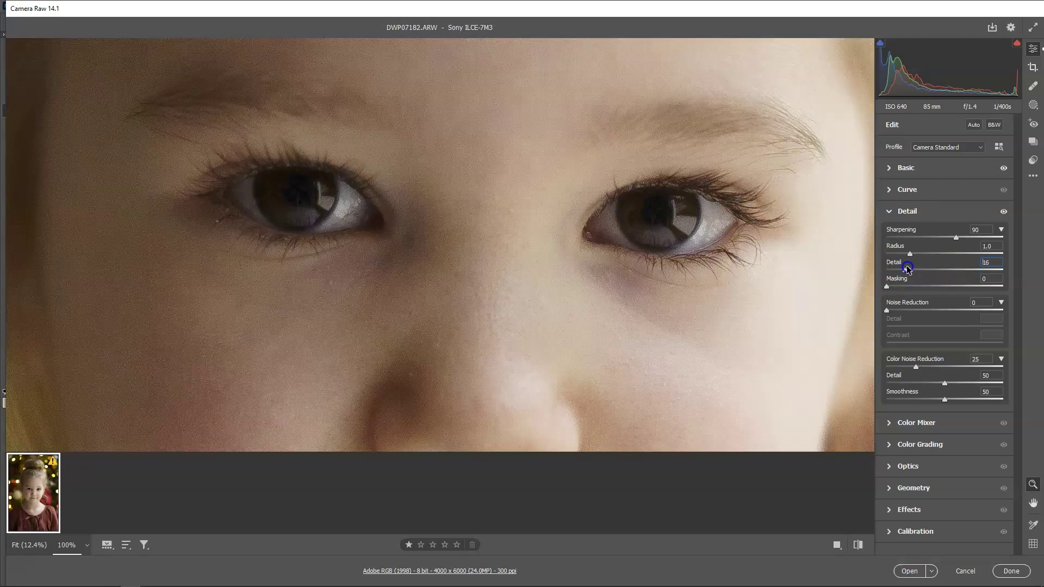
pyautogui.click(916, 248)
pyautogui.moveTo(956, 238); pyautogui.dragTo(947, 237)
pyautogui.moveTo(888, 311); pyautogui.dragTo(892, 312)
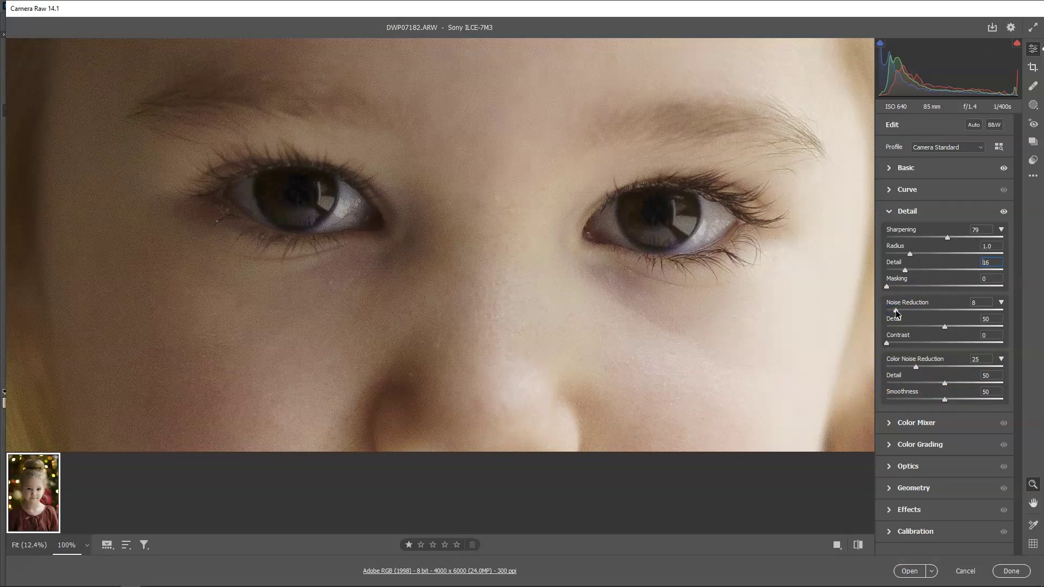
# Push noise reduction to 24 and sharpening to 97, checking both eyes zoomed in
pyautogui.moveTo(896, 311); pyautogui.dragTo(907, 310)
pyautogui.moveTo(947, 236); pyautogui.dragTo(956, 237)
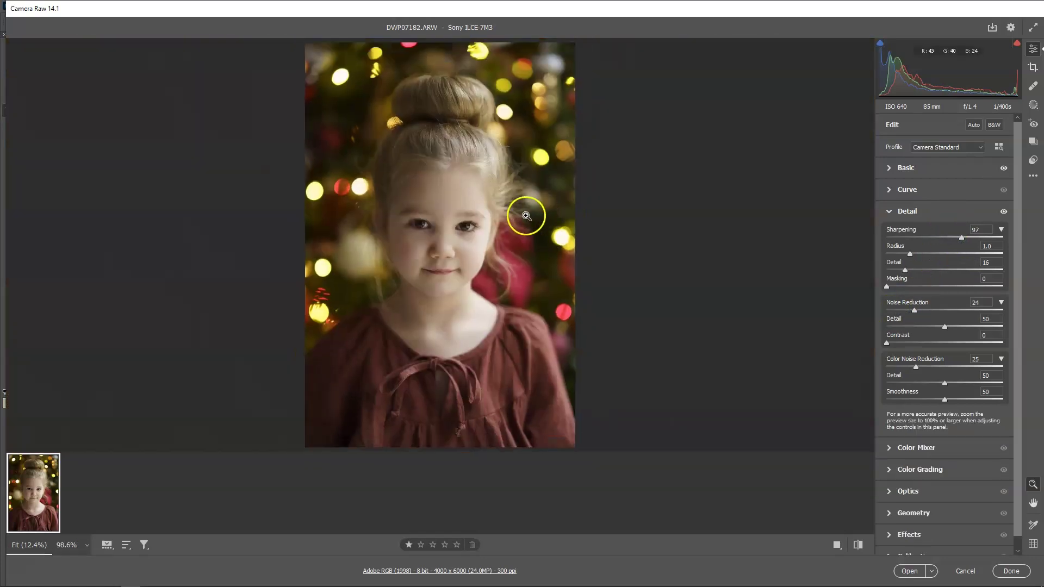
pyautogui.click(473, 222)
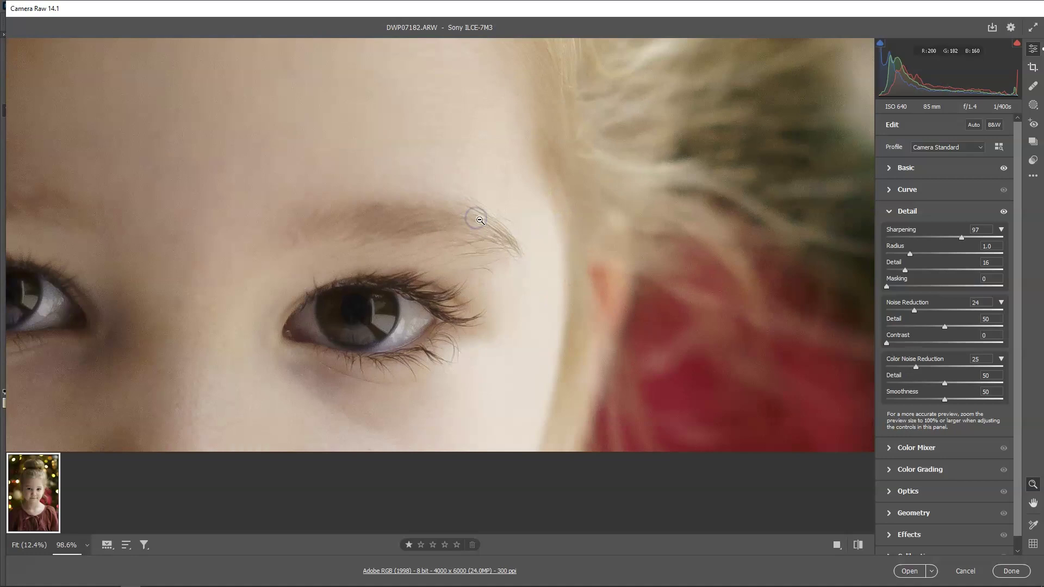
pyautogui.press('h')
pyautogui.moveTo(350, 268); pyautogui.dragTo(637, 183)
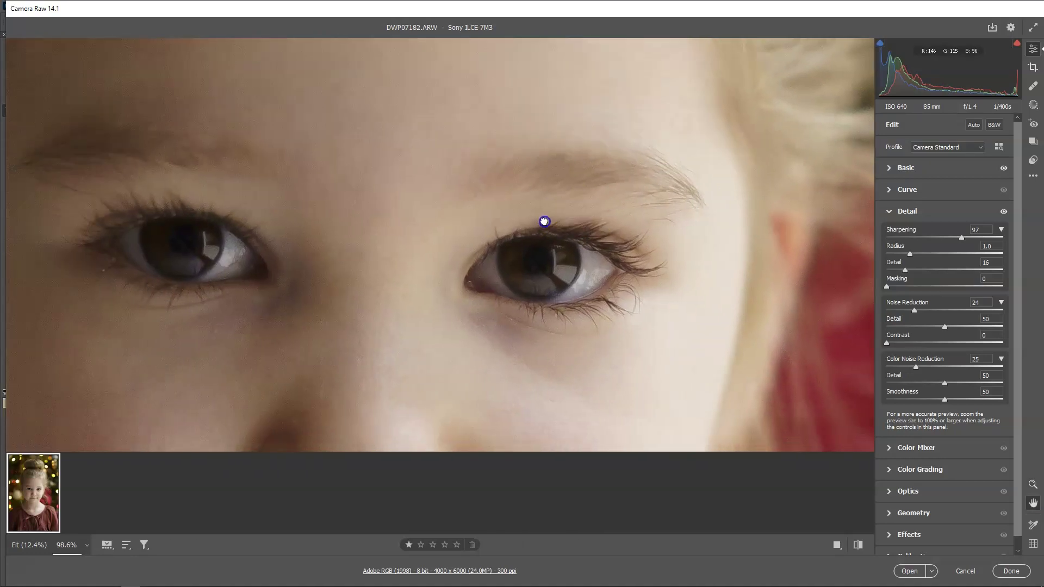
pyautogui.press('z')
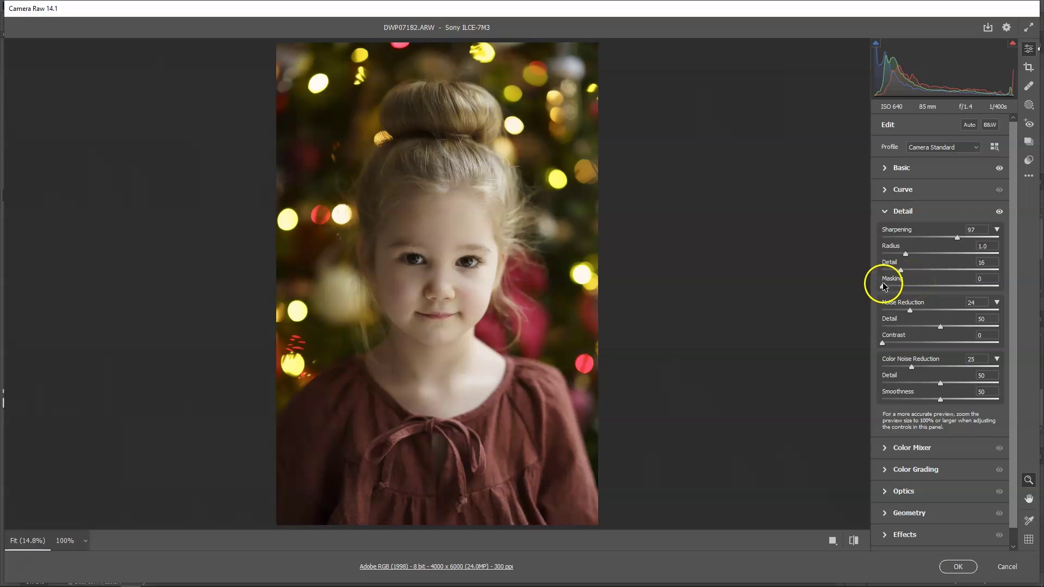
pyautogui.press('alt')
pyautogui.moveTo(883, 287)
pyautogui.mouseDown()
pyautogui.moveTo(989, 289)
pyautogui.moveTo(894, 283)
pyautogui.moveTo(925, 285)
pyautogui.mouseUp()
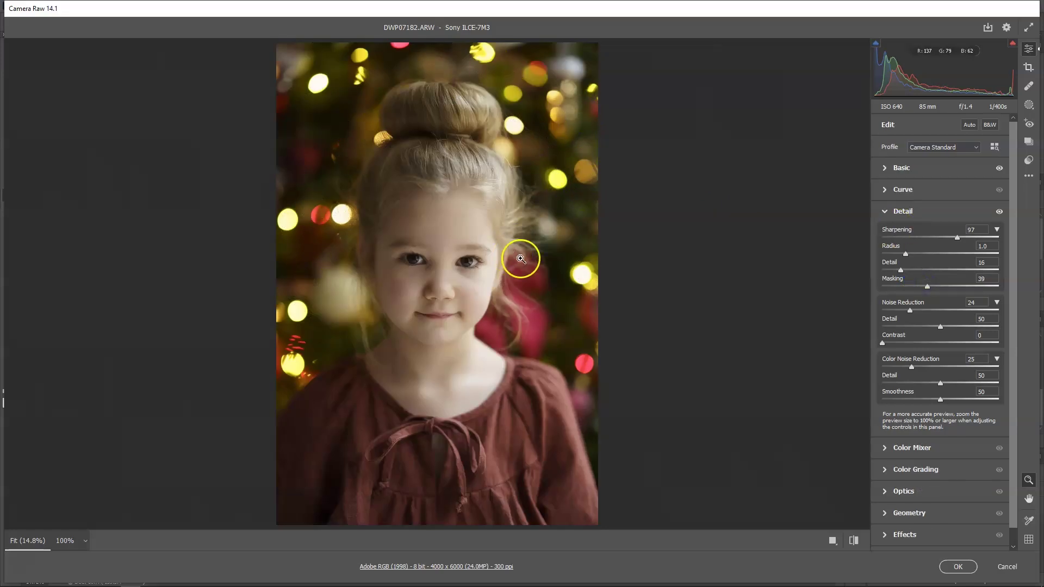
pyautogui.press('alt')
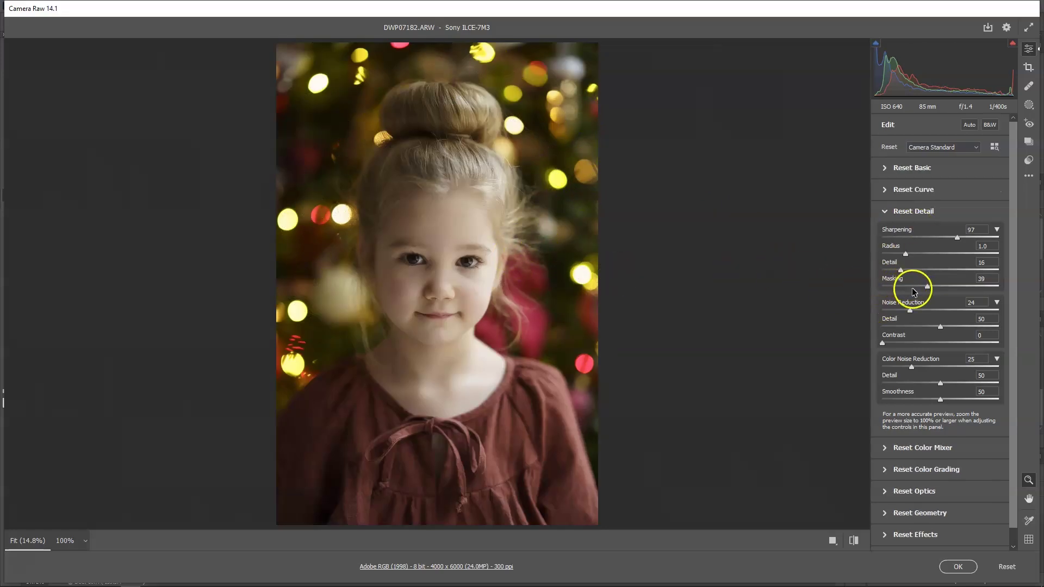
pyautogui.moveTo(928, 286); pyautogui.dragTo(939, 286)
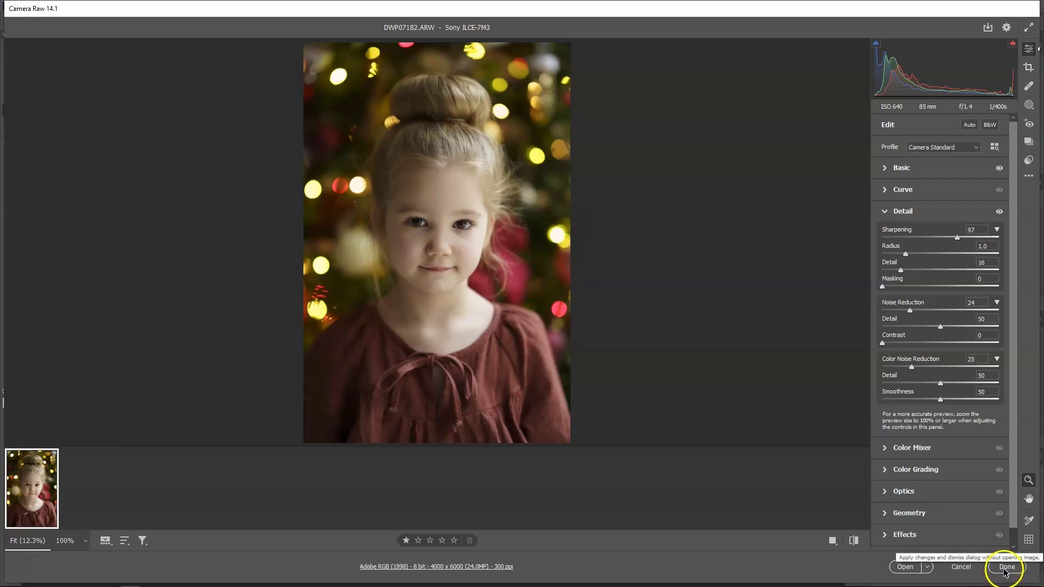
# Open DWP07182.ARW in Photoshop and convert its layer into the smart object Layer 0
pyautogui.click(901, 568)
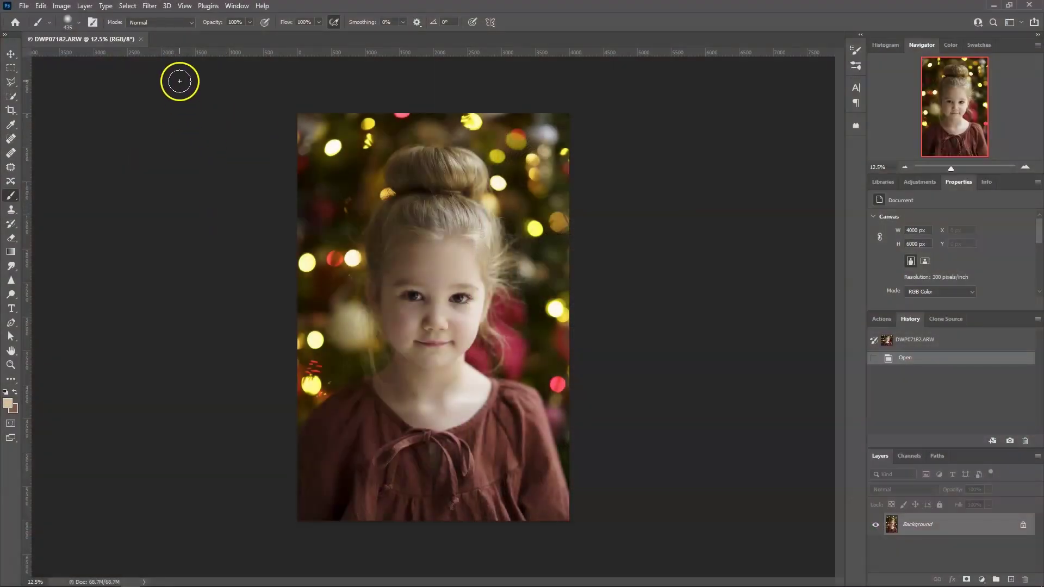
pyautogui.click(149, 6)
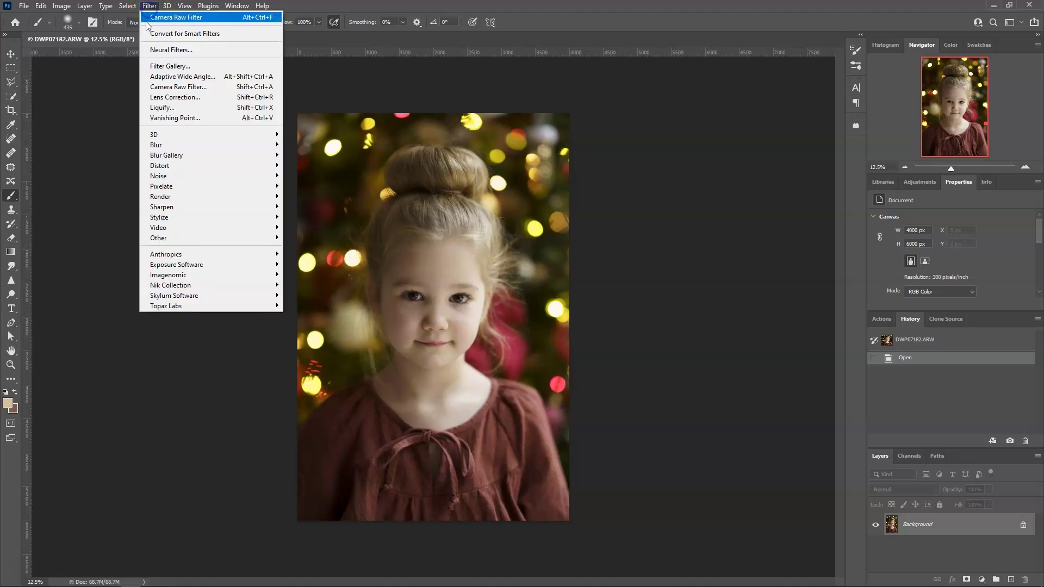
pyautogui.moveTo(210, 207)
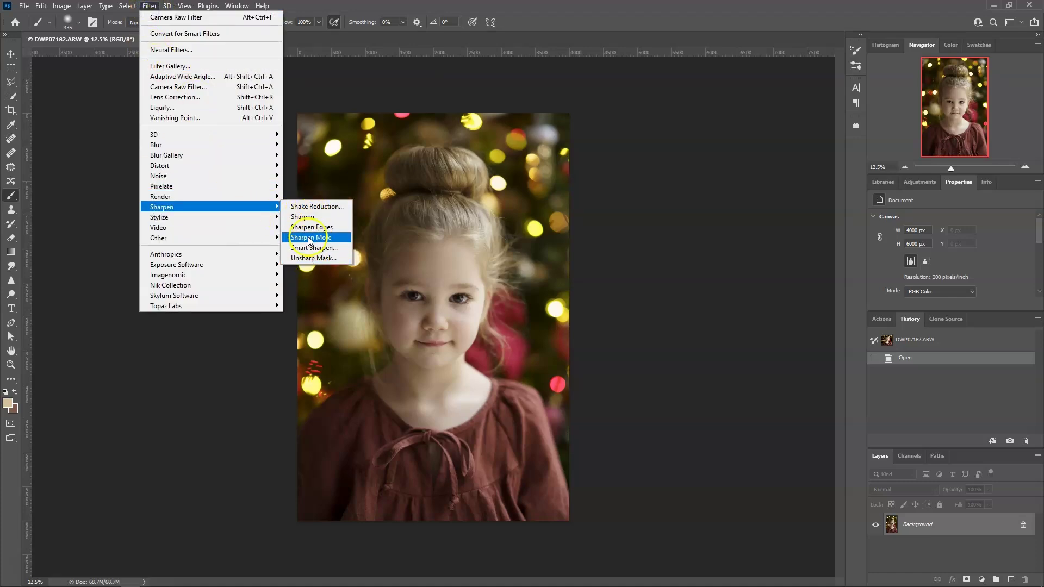
pyautogui.click(311, 216)
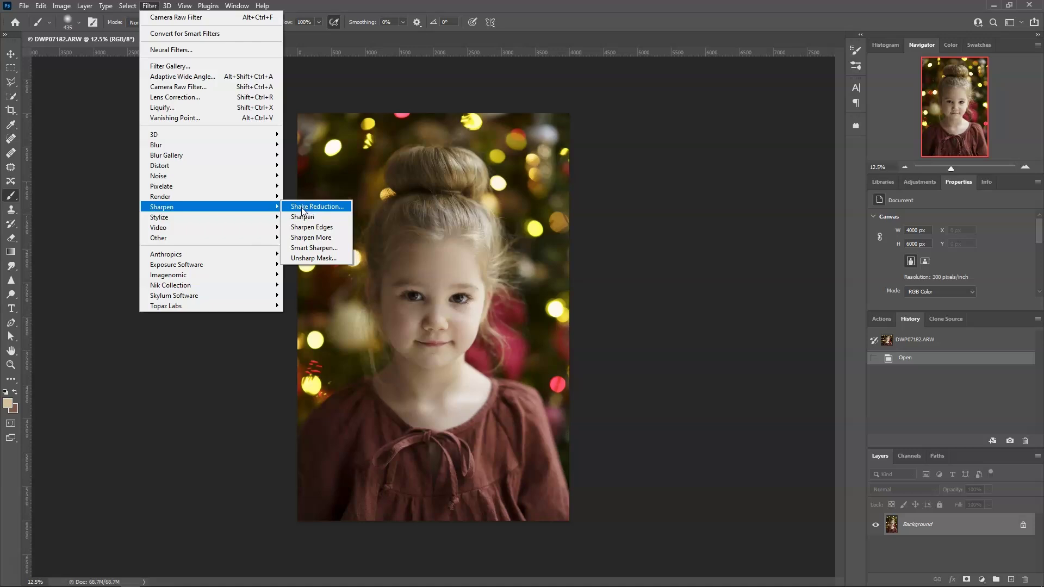
pyautogui.click(190, 34)
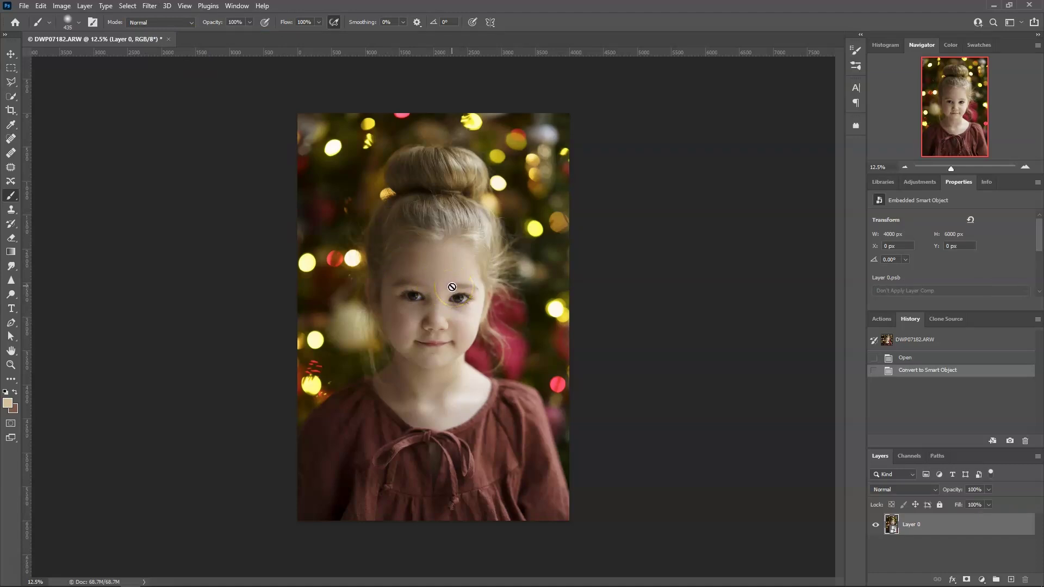
# Bring up Smart Sharpen (Amount 200%, Radius 1.0 px, Lens Blur) from the Sharpen filters
pyautogui.click(150, 7)
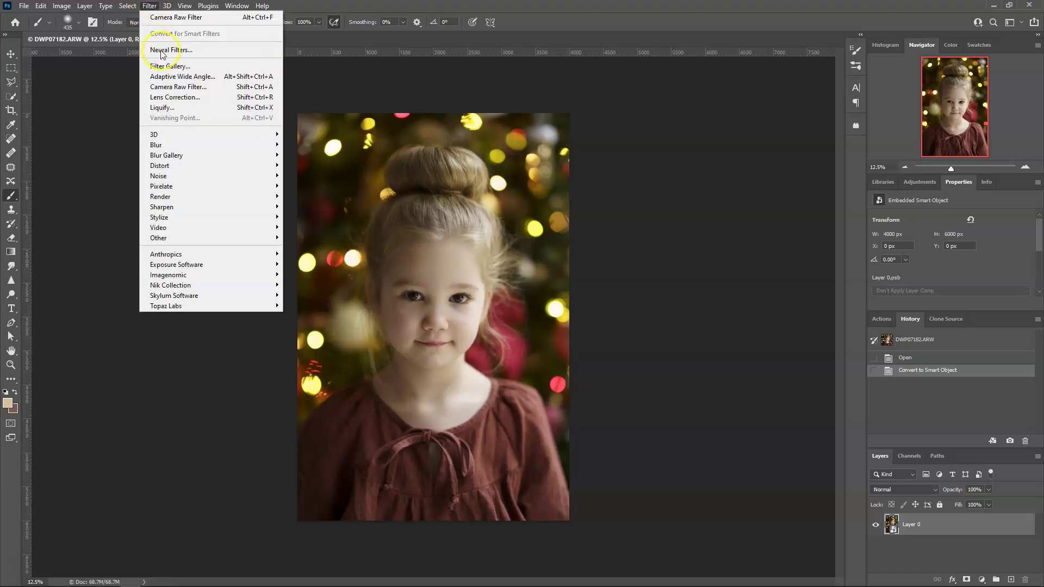
pyautogui.moveTo(162, 208)
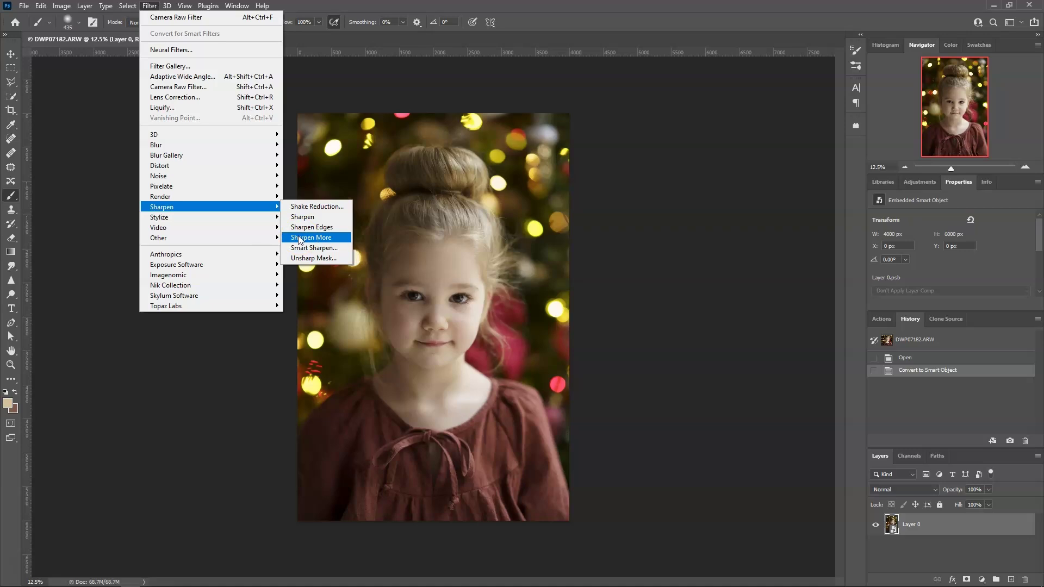
pyautogui.click(313, 238)
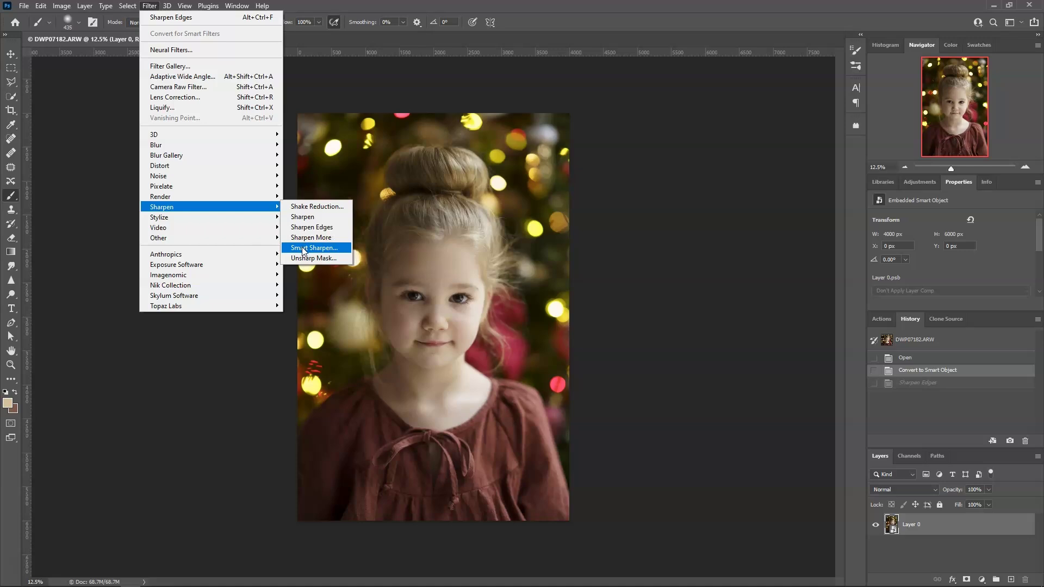
pyautogui.click(302, 249)
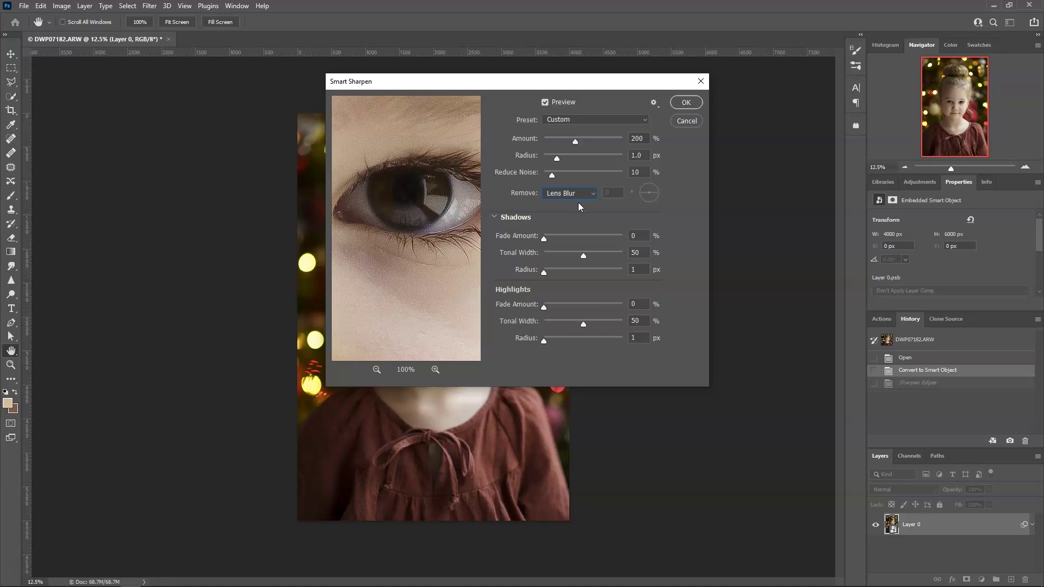
# Keep Lens Blur removal, lower Amount to 76% and set Shadows Fade to 77%
pyautogui.click(571, 198)
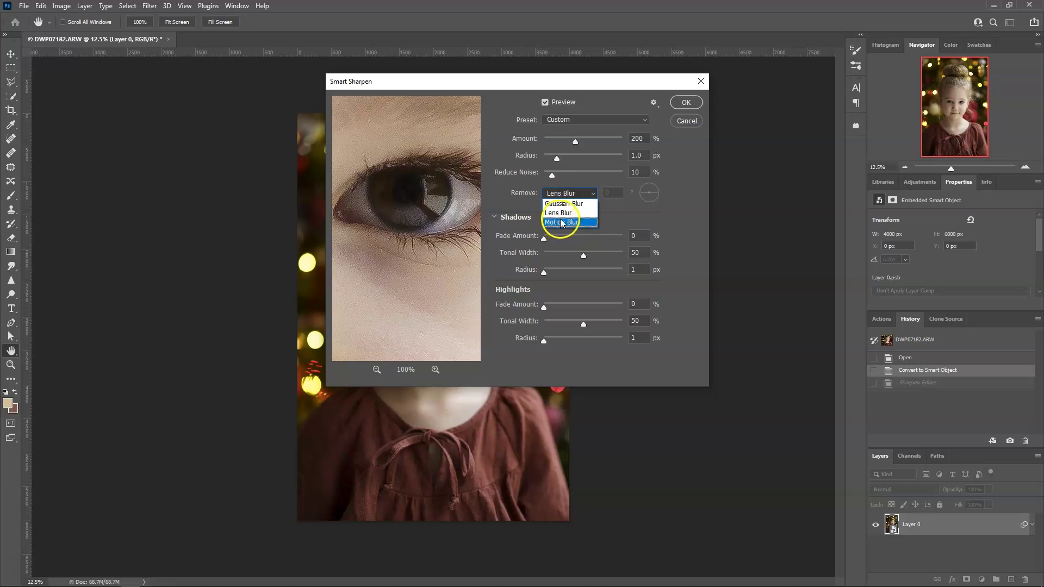
pyautogui.click(570, 164)
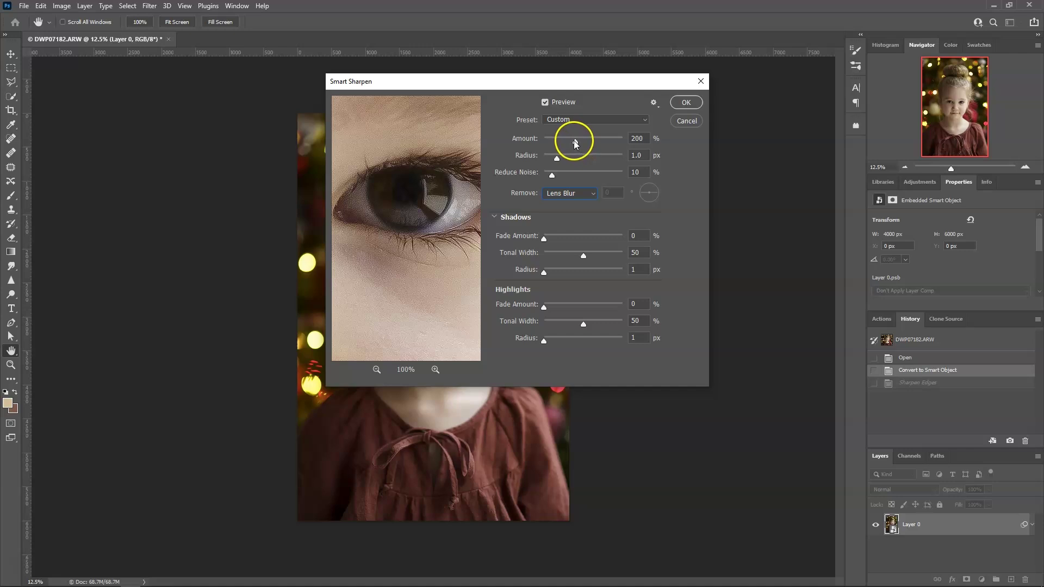
pyautogui.moveTo(575, 143); pyautogui.dragTo(559, 142)
pyautogui.moveTo(454, 237); pyautogui.dragTo(422, 234)
pyautogui.moveTo(544, 240); pyautogui.dragTo(593, 238)
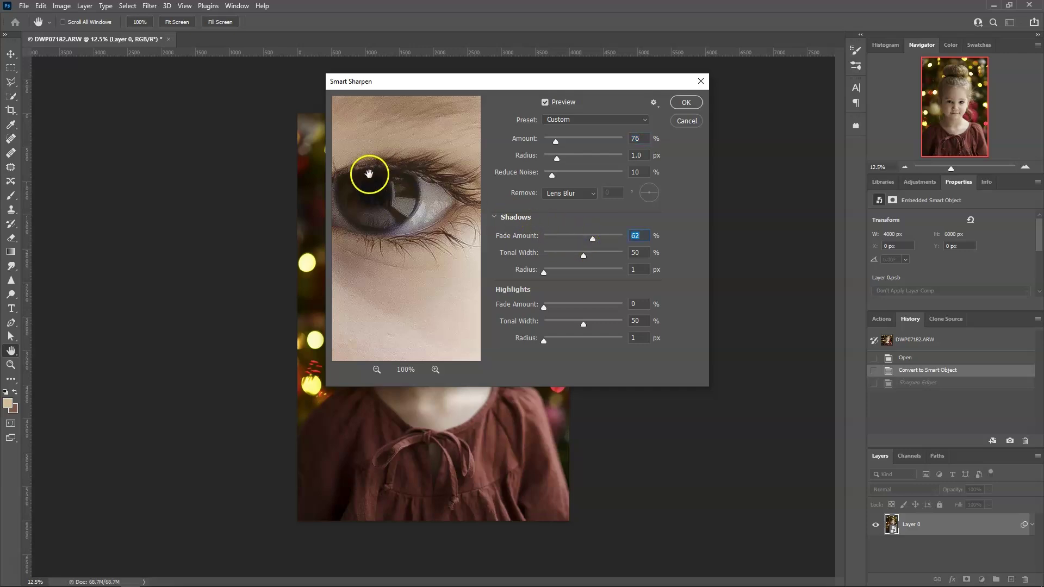
pyautogui.moveTo(592, 239); pyautogui.dragTo(603, 239)
# Compare sharpened and original eye by toggling Preview at 50% and 67% zoom
pyautogui.hotkey('ctrl', '-')
pyautogui.click(544, 102)
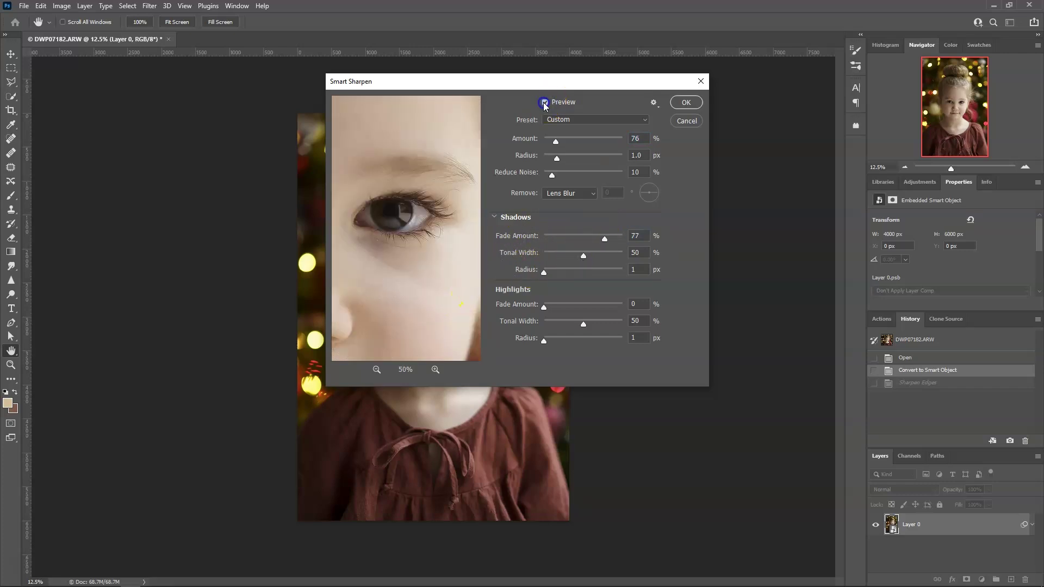
pyautogui.click(545, 103)
pyautogui.click(545, 103)
pyautogui.click(435, 370)
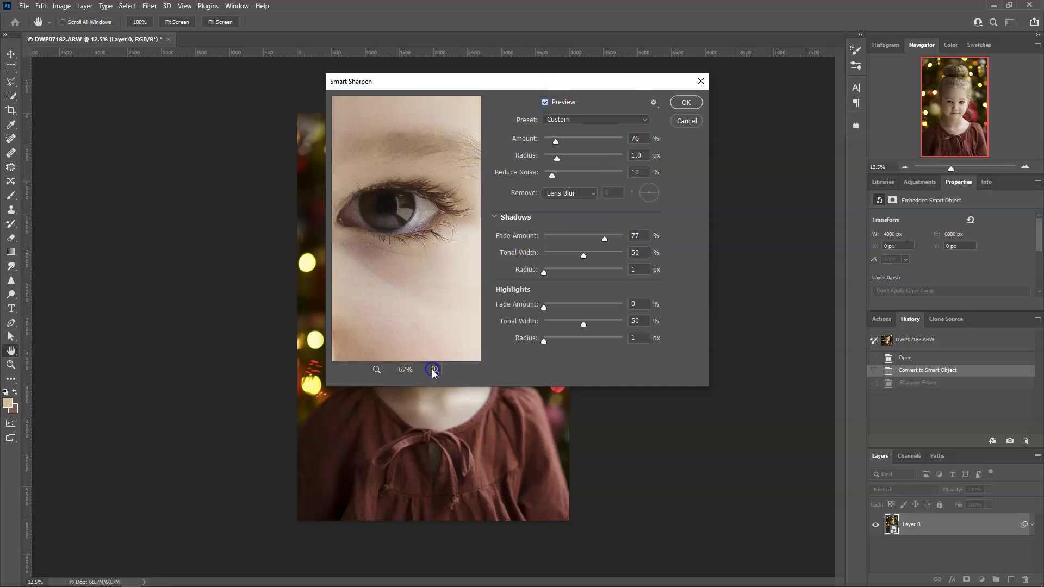
pyautogui.click(545, 103)
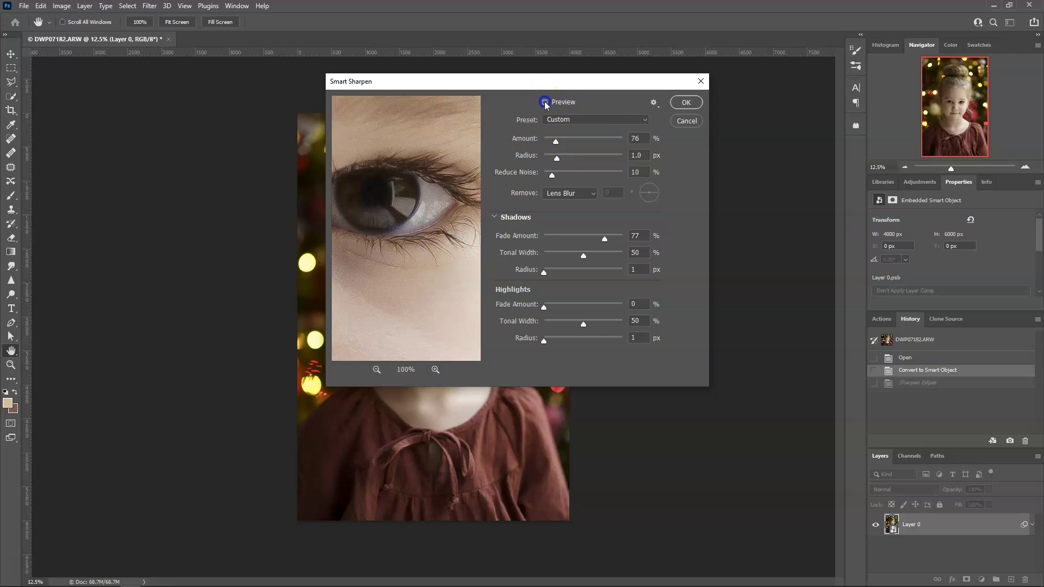
pyautogui.click(546, 103)
# Cancel Smart Sharpen without applying it and bring the Sharpen filter list back
pyautogui.click(685, 103)
pyautogui.click(685, 121)
pyautogui.click(149, 6)
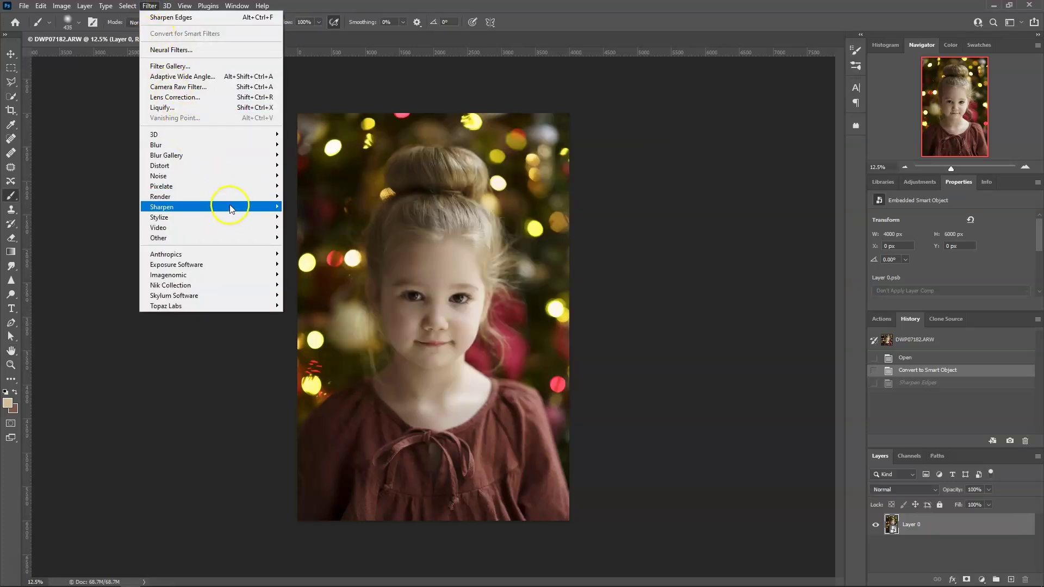
pyautogui.moveTo(162, 207)
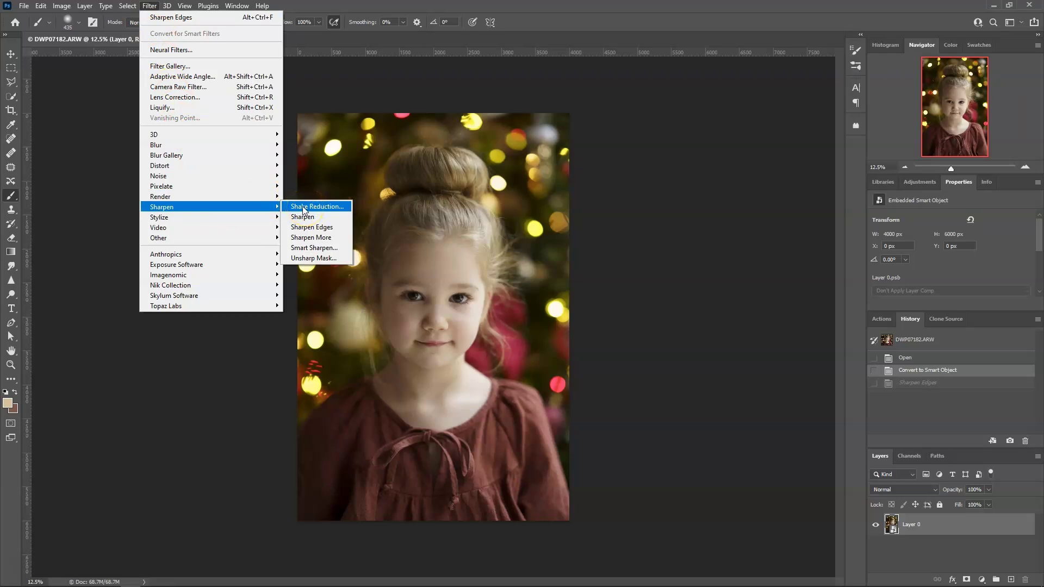
# Preview Shake Reduction on the face, cancel it unapplied, and reopen the filter list
pyautogui.click(303, 209)
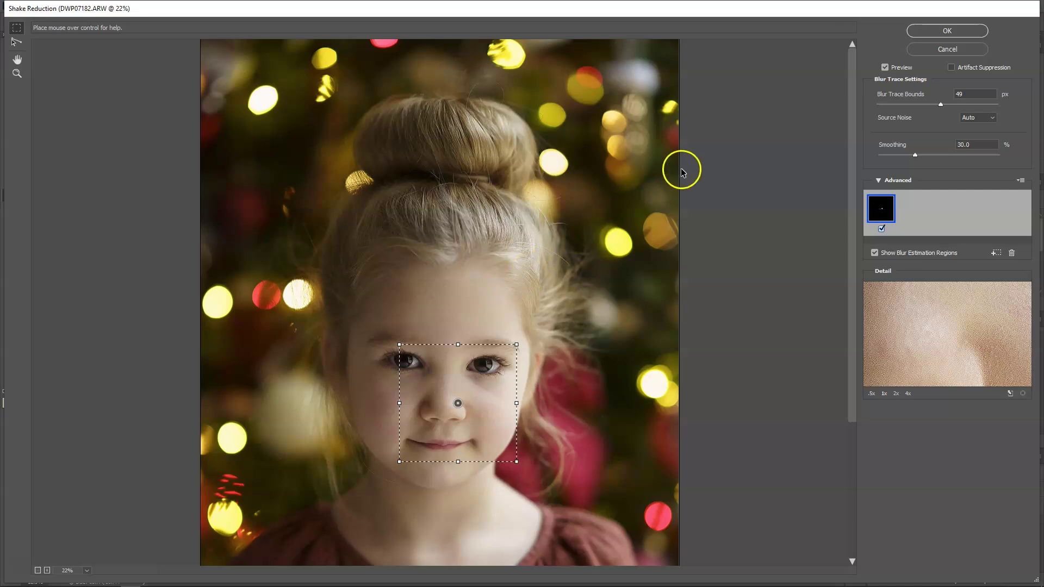
pyautogui.click(955, 50)
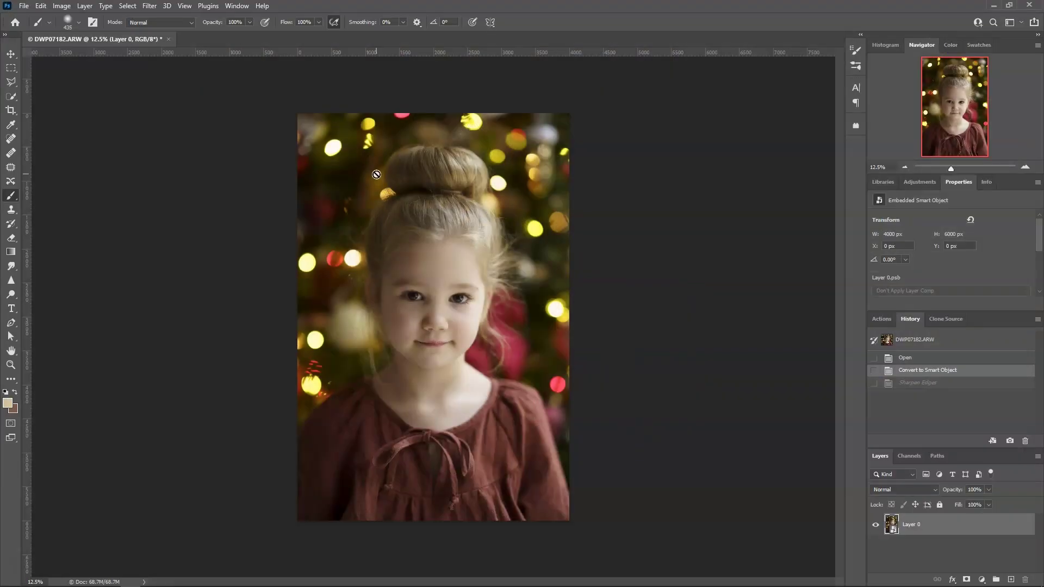
pyautogui.click(148, 6)
pyautogui.moveTo(210, 237)
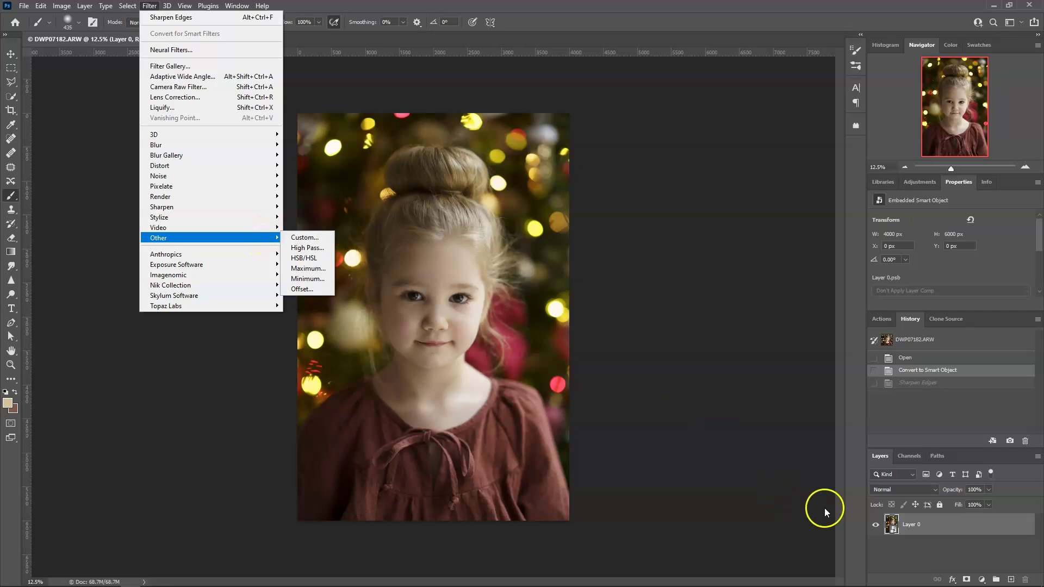
# Duplicate Layer 0 with Ctrl+J and give Layer 0 copy a 3-pixel High Pass filter
pyautogui.click(892, 526)
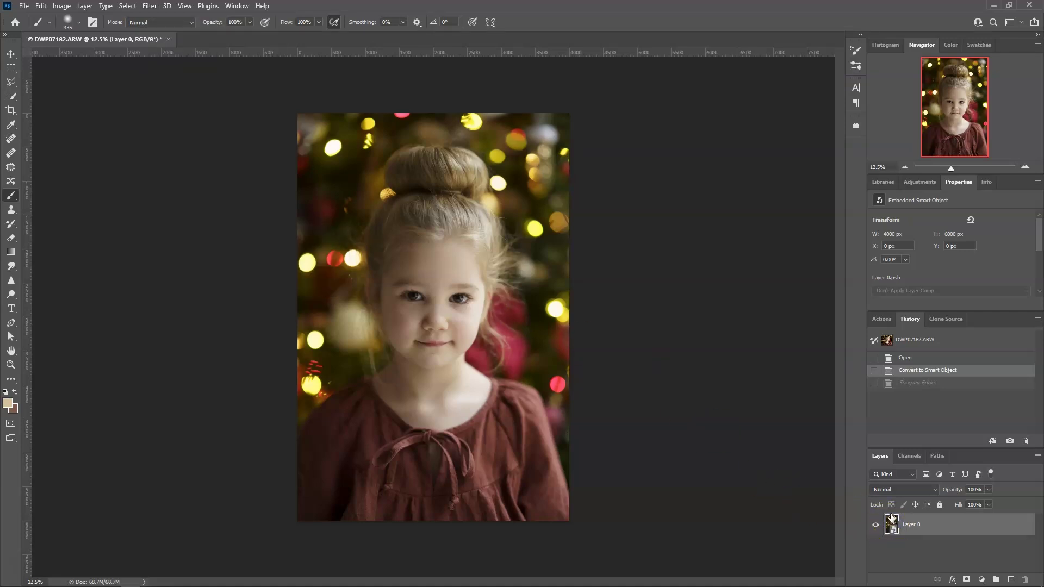
pyautogui.hotkey('ctrl', 'j')
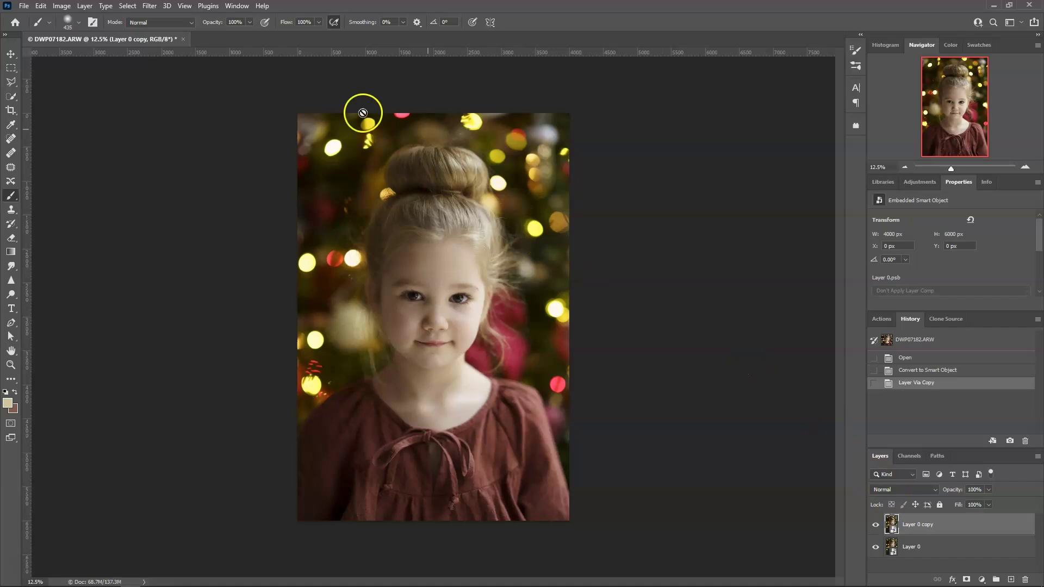
pyautogui.click(149, 6)
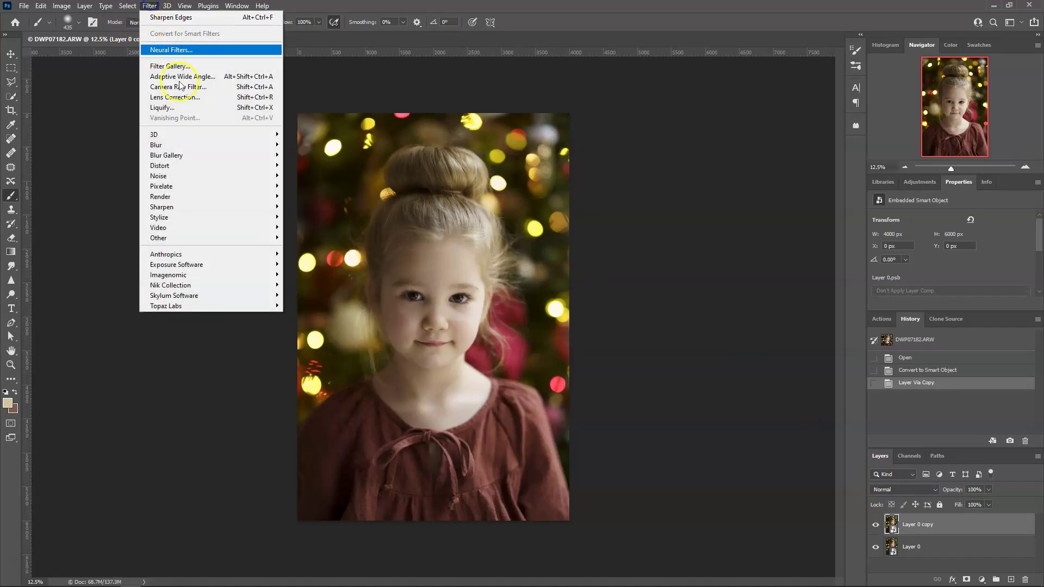
pyautogui.moveTo(158, 238)
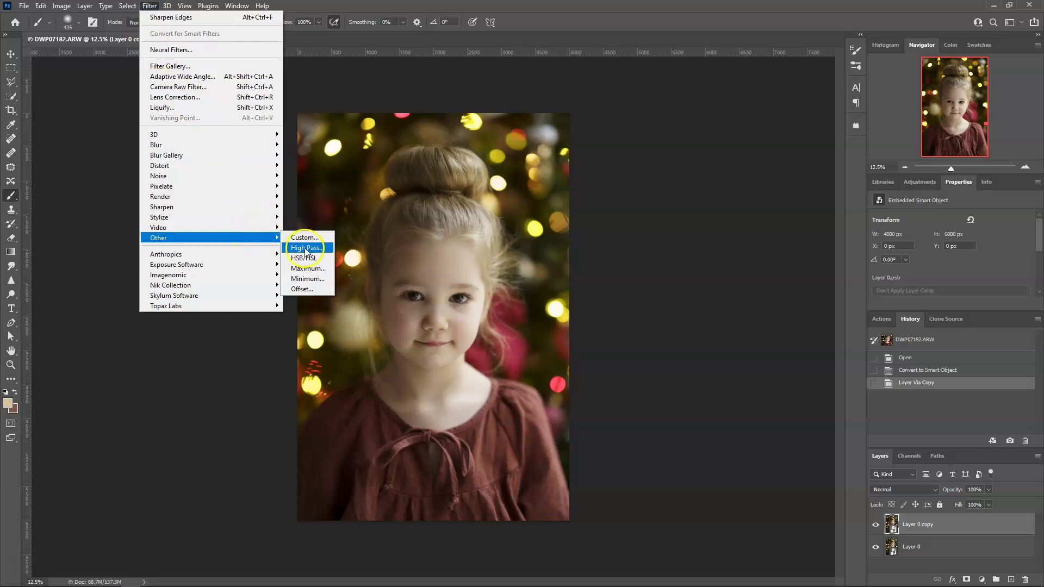
pyautogui.click(305, 248)
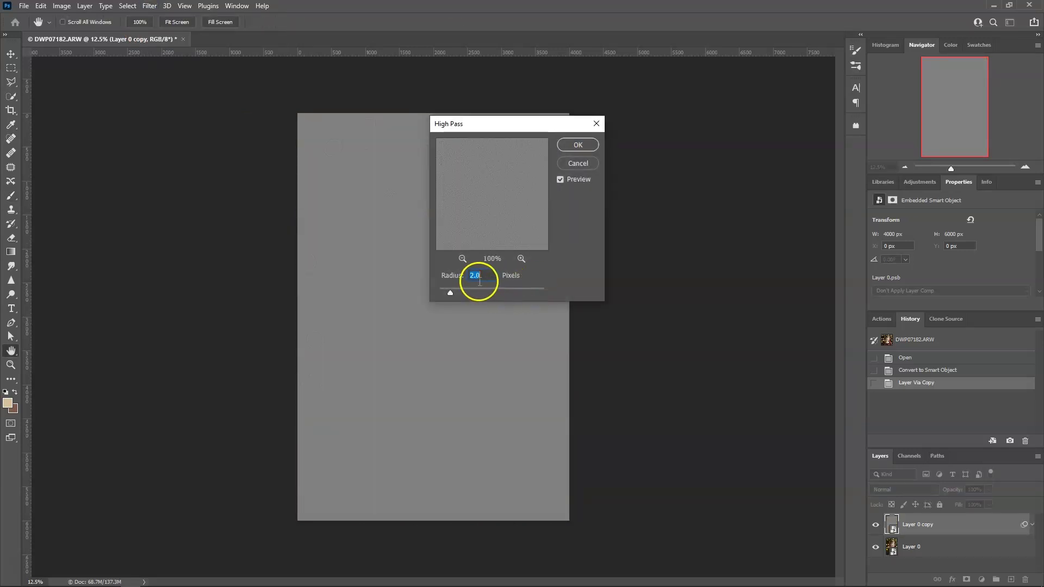
pyautogui.write('3')
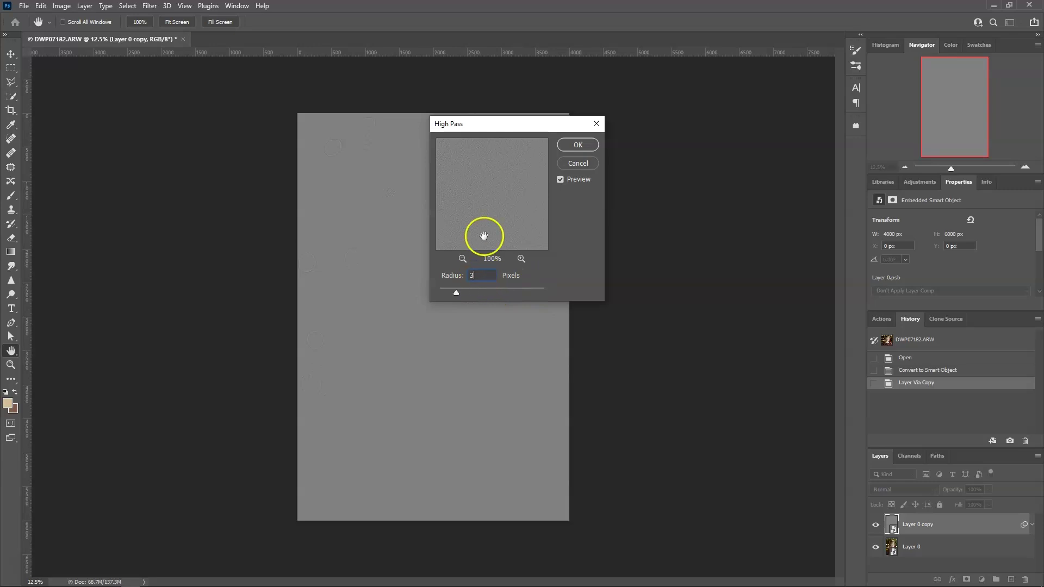
pyautogui.moveTo(484, 124); pyautogui.dragTo(596, 129)
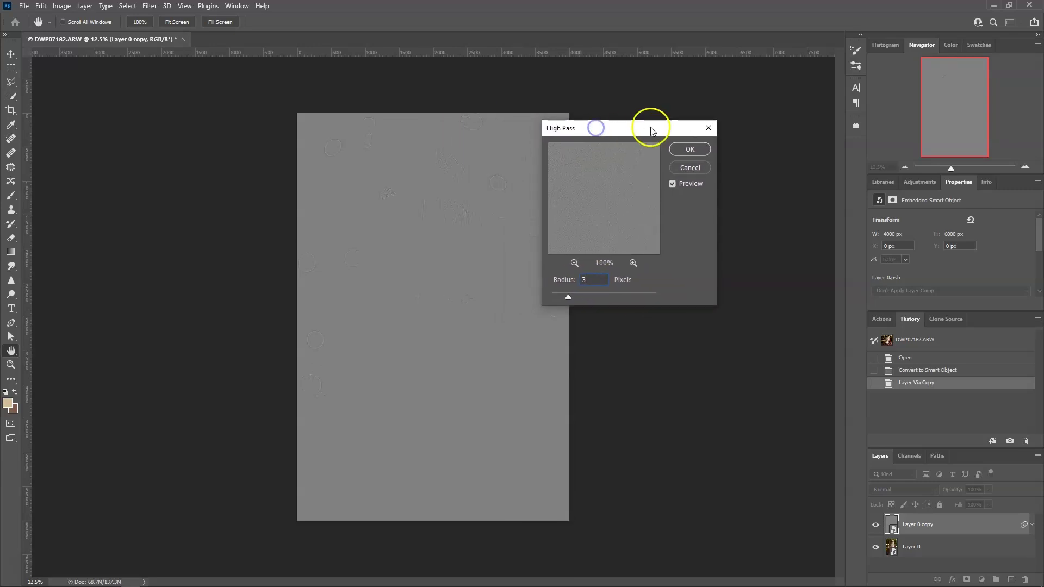
pyautogui.click(689, 148)
pyautogui.press('b')
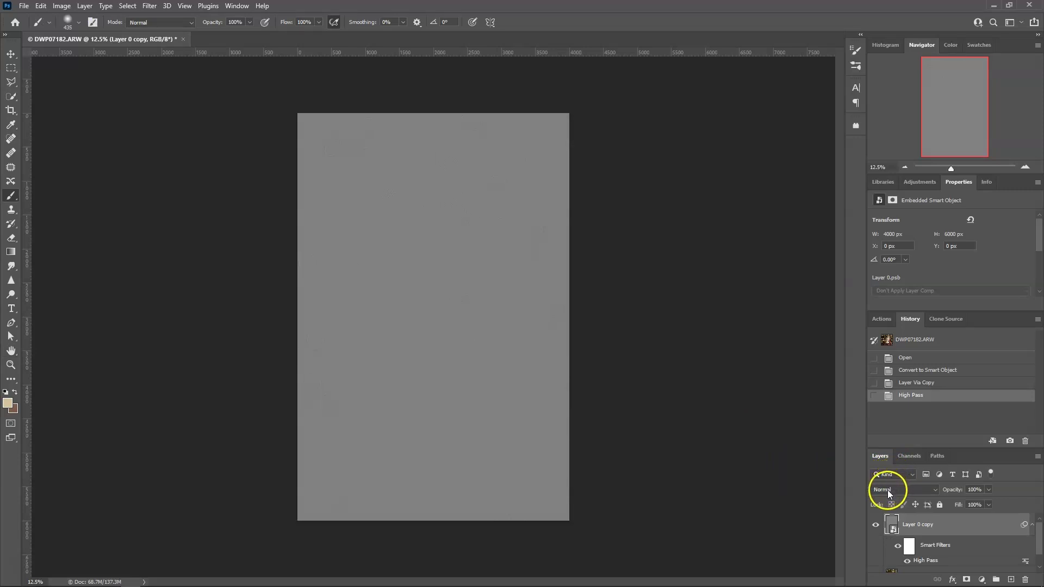
# Set the High Pass copy to Overlay blending and toggle it to compare the face
pyautogui.click(888, 490)
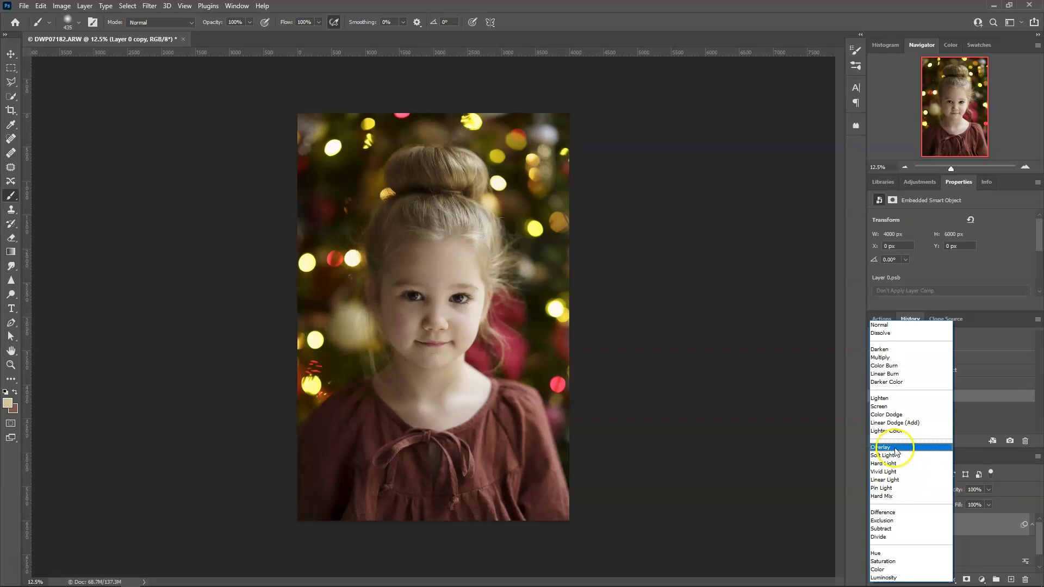
pyautogui.click(885, 448)
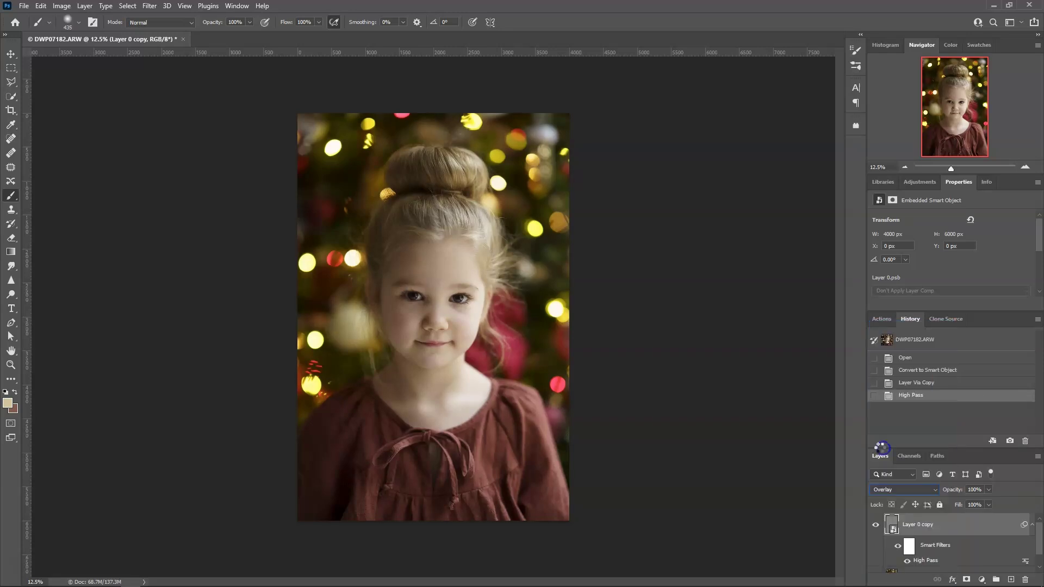
pyautogui.scroll(3, 468, 268)
pyautogui.scroll(2, 476, 265)
pyautogui.scroll(2, 477, 265)
pyautogui.scroll(1, 478, 268)
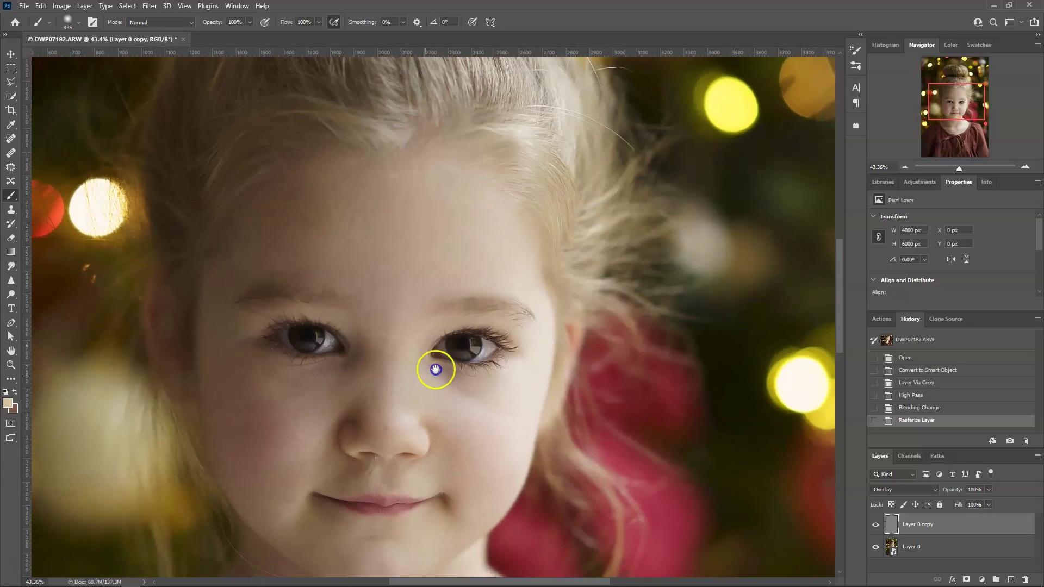
pyautogui.moveTo(444, 342); pyautogui.dragTo(527, 289)
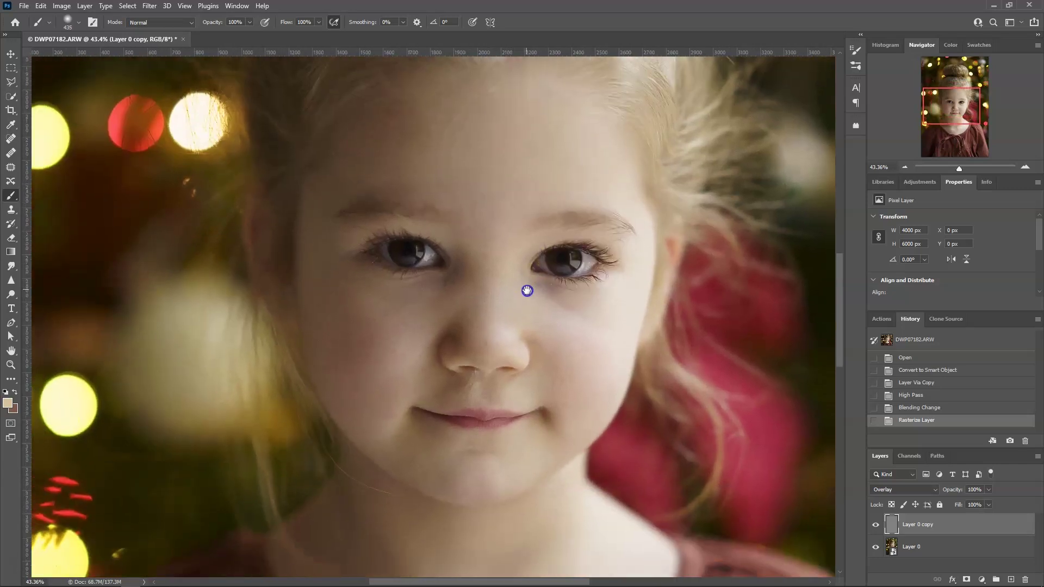
pyautogui.click(917, 525)
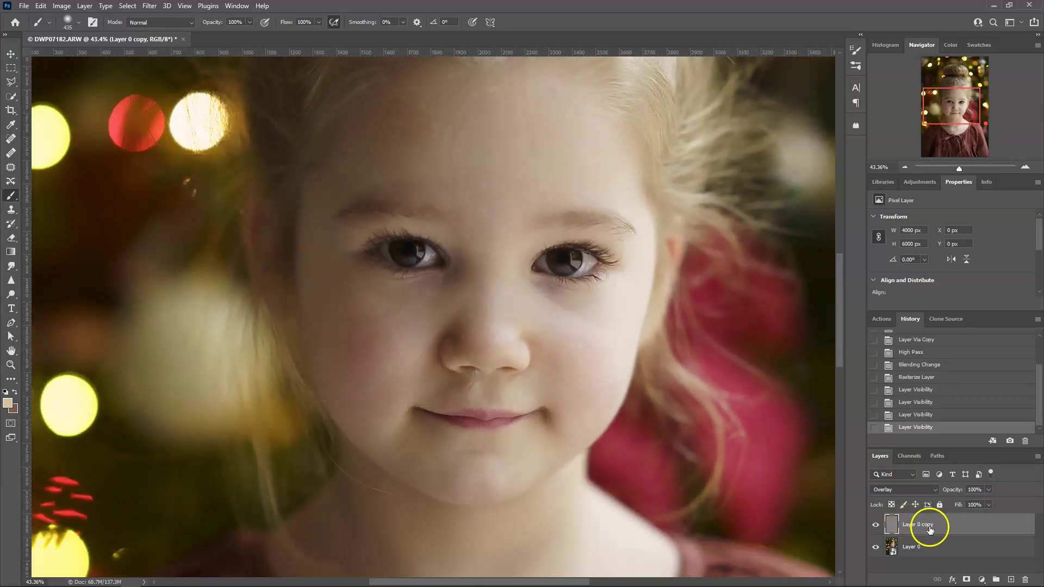
# Rename Layer 0 copy to 'eye'
pyautogui.doubleClick(919, 525)
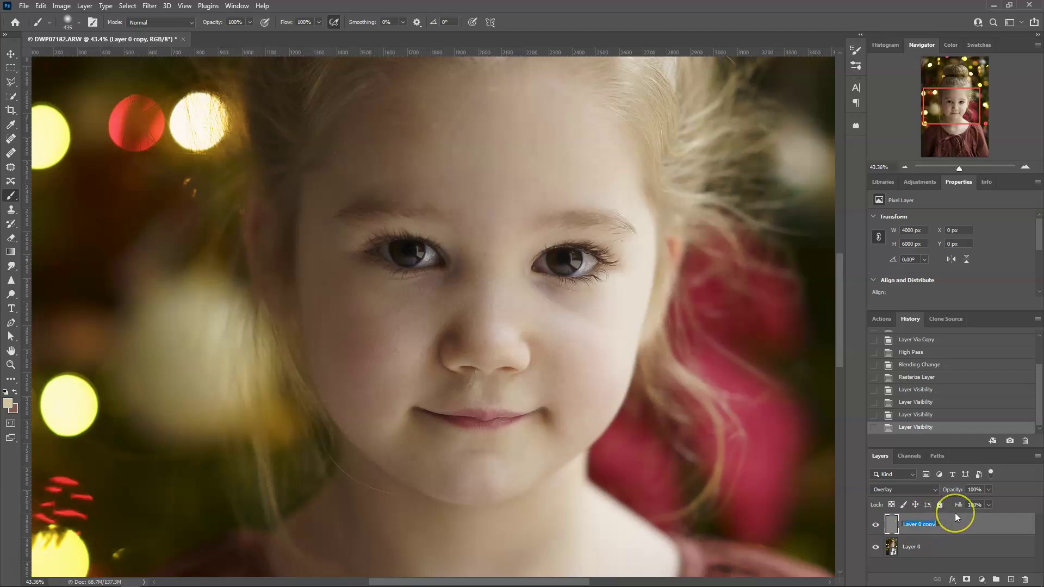
pyautogui.write('eye')
pyautogui.press('Return')
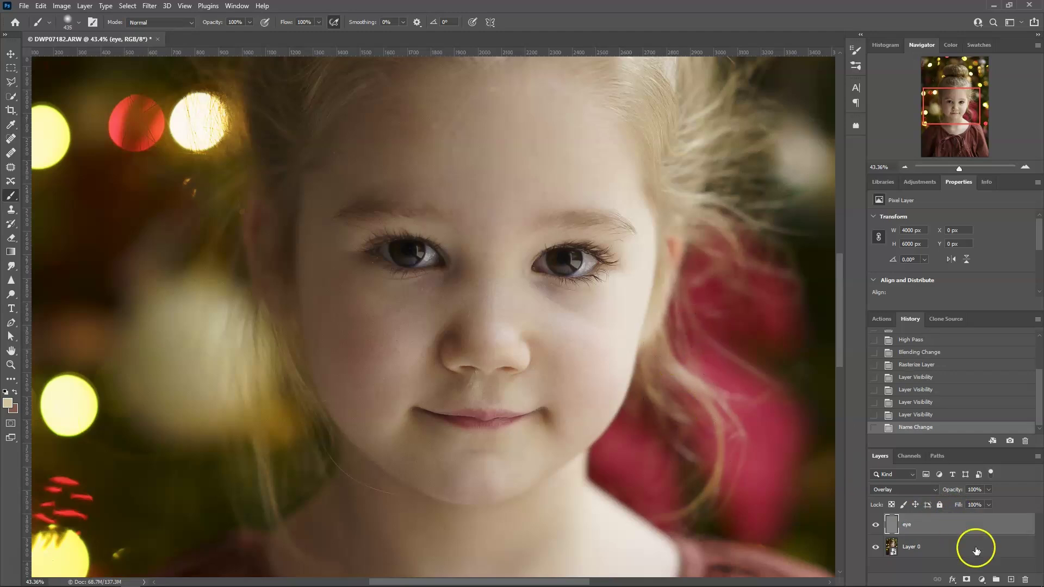
# Add an inverted black mask to the eye layer and paint the left eye white with a smaller brush
pyautogui.click(967, 580)
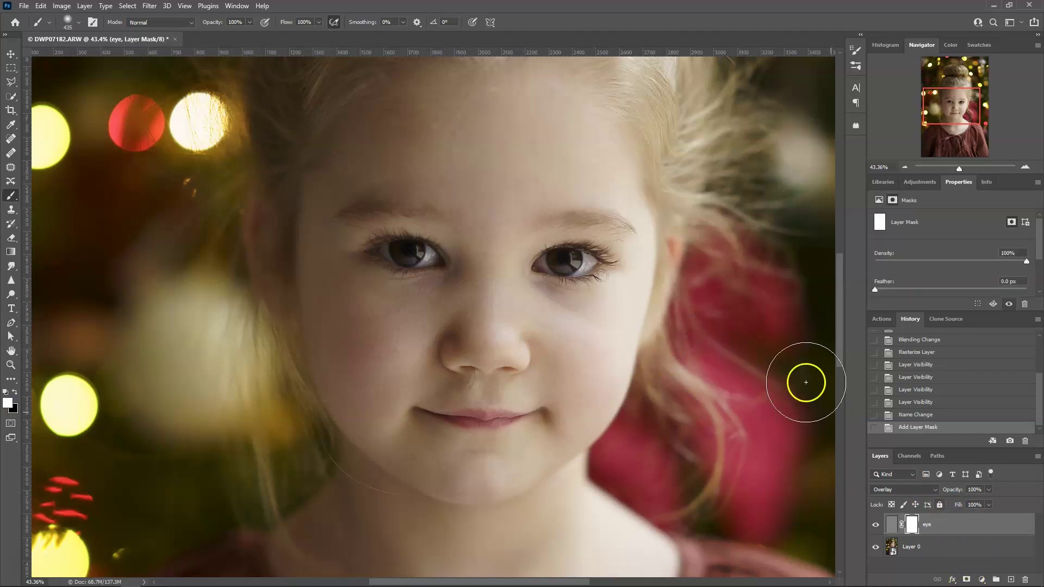
pyautogui.click(907, 530)
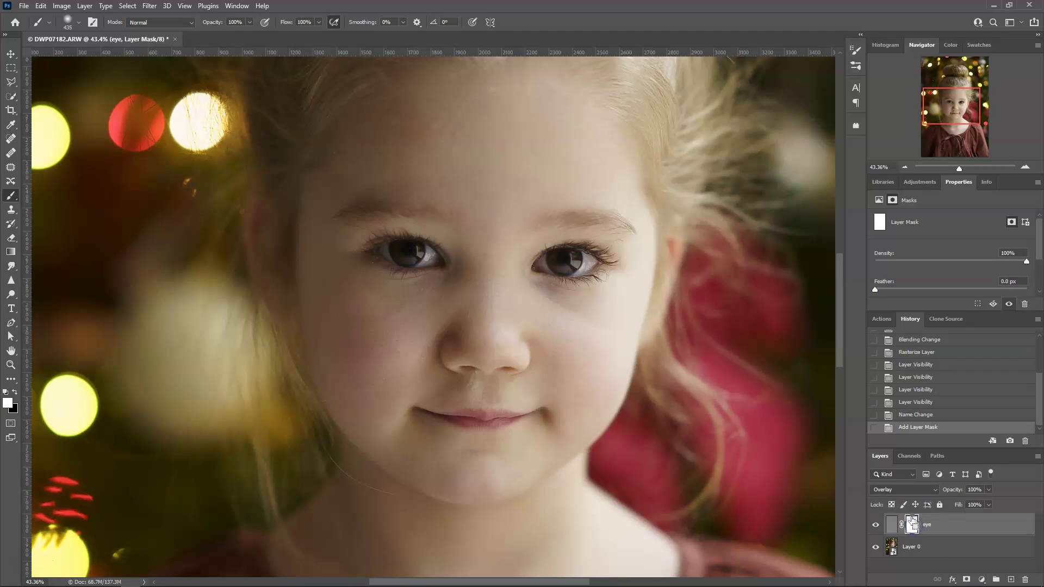
pyautogui.hotkey('ctrl', 'i')
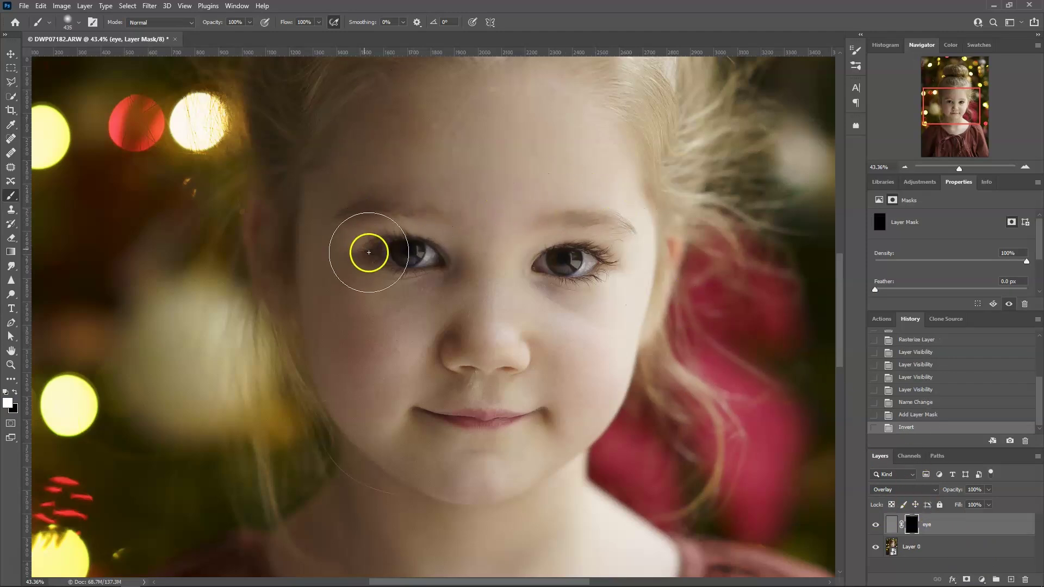
pyautogui.moveTo(396, 247); pyautogui.dragTo(412, 257)
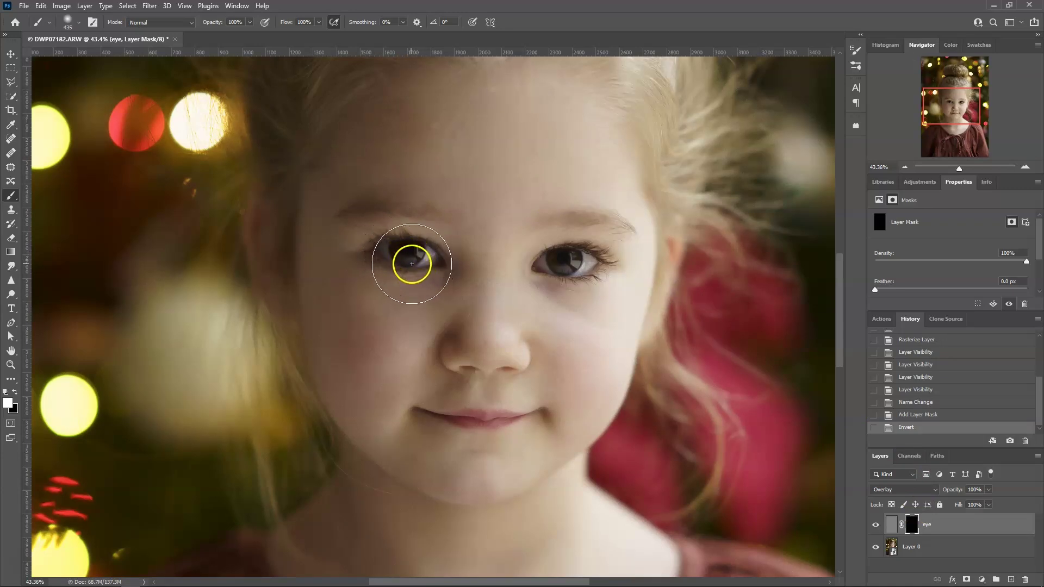
pyautogui.press('[')
pyautogui.press('[')
pyautogui.press('[')
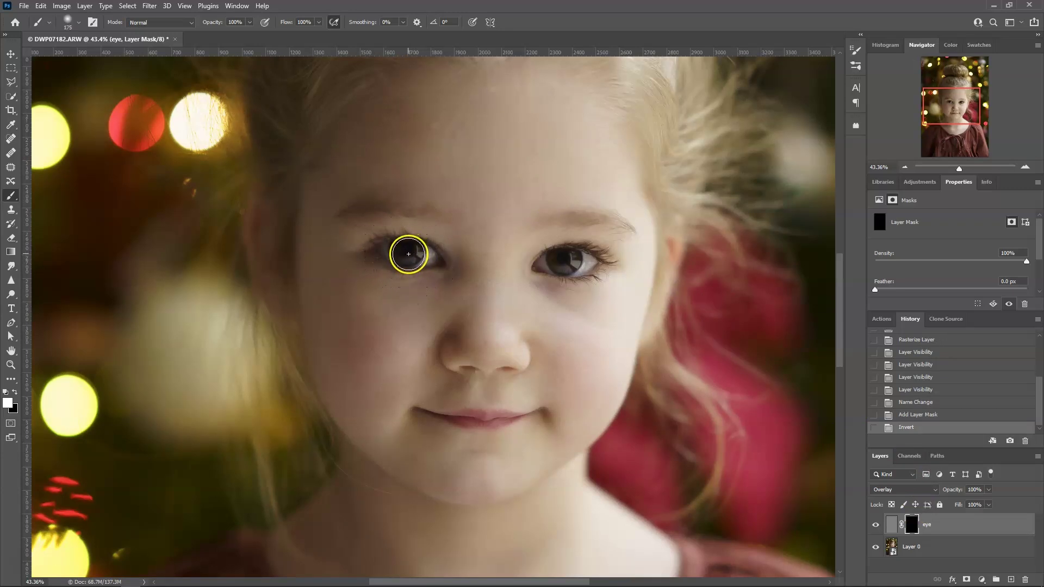
pyautogui.moveTo(413, 254); pyautogui.dragTo(393, 249)
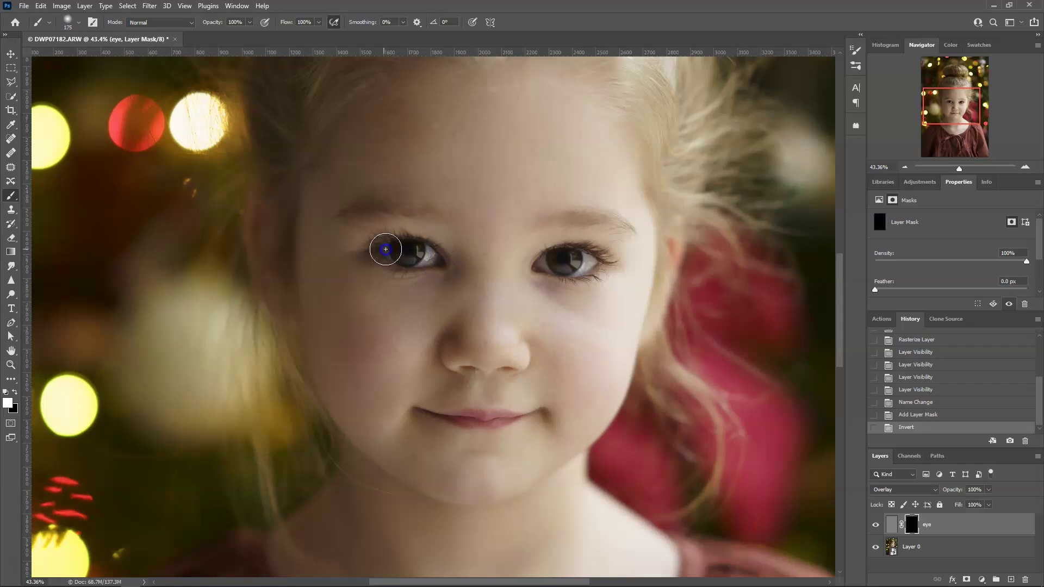
pyautogui.moveTo(394, 249); pyautogui.dragTo(432, 256)
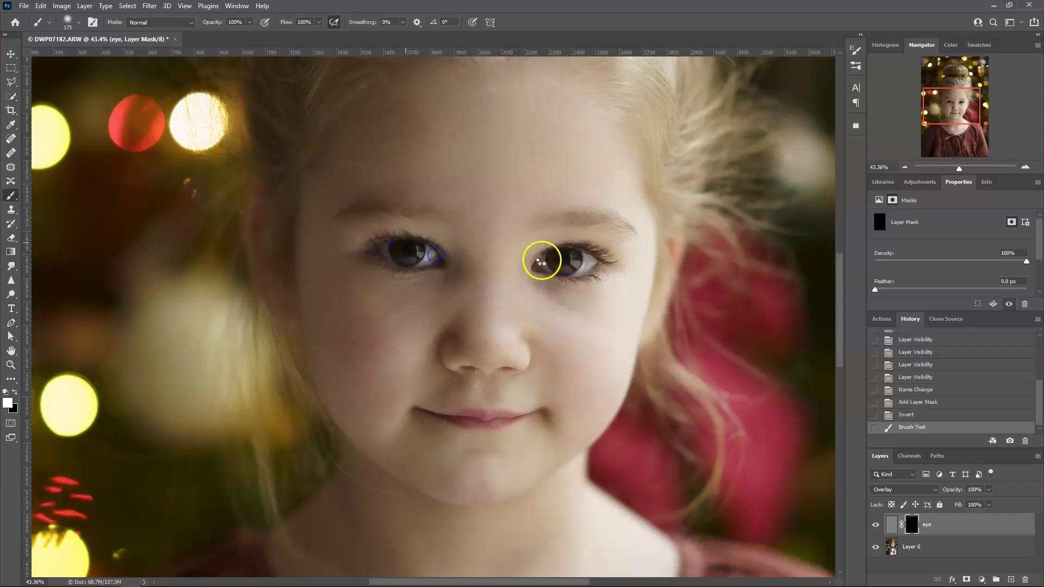
# Paint white over the right eye, then toggle the eye layer to compare before and after
pyautogui.moveTo(552, 258); pyautogui.dragTo(595, 257)
pyautogui.moveTo(596, 257); pyautogui.dragTo(585, 260)
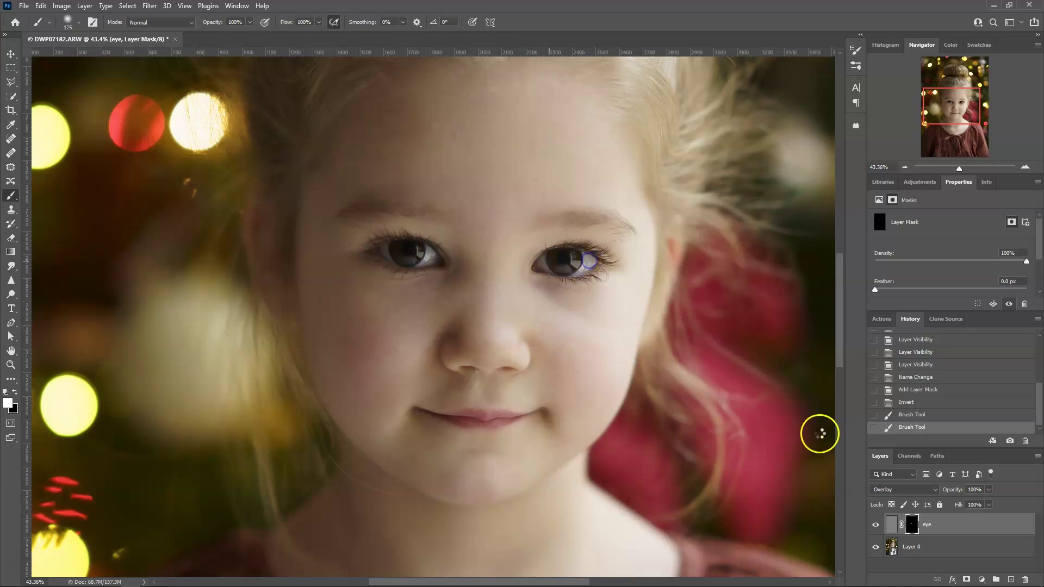
pyautogui.click(876, 524)
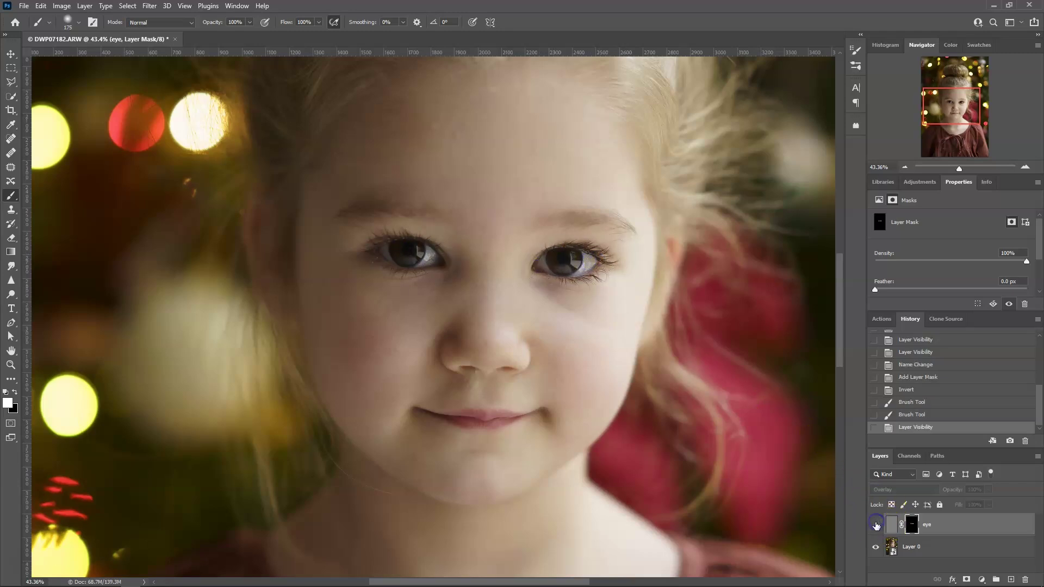
pyautogui.click(875, 525)
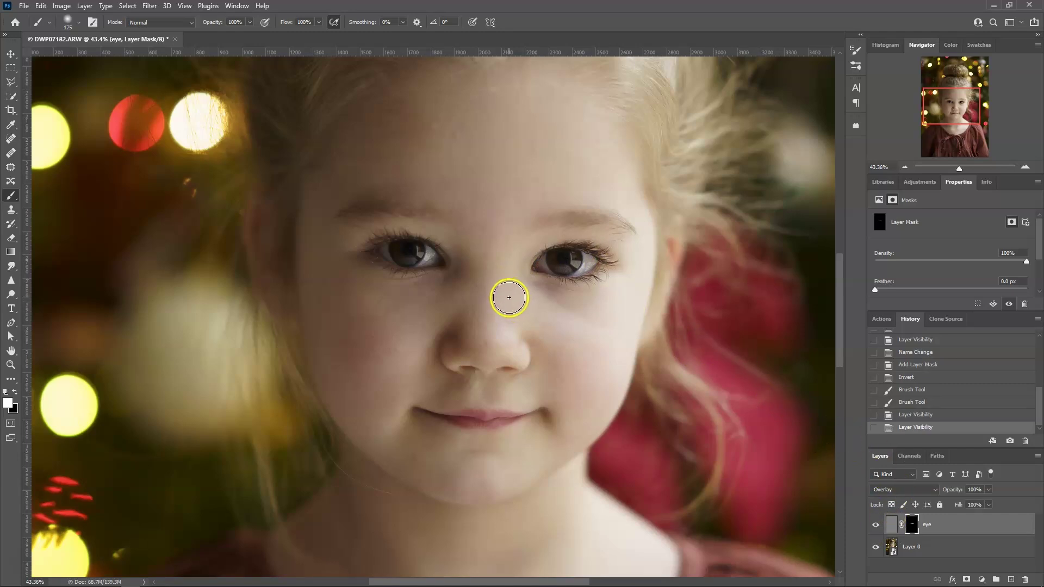
pyautogui.scroll(-2, 509, 293)
pyautogui.scroll(-5, 511, 292)
pyautogui.scroll(-2, 511, 292)
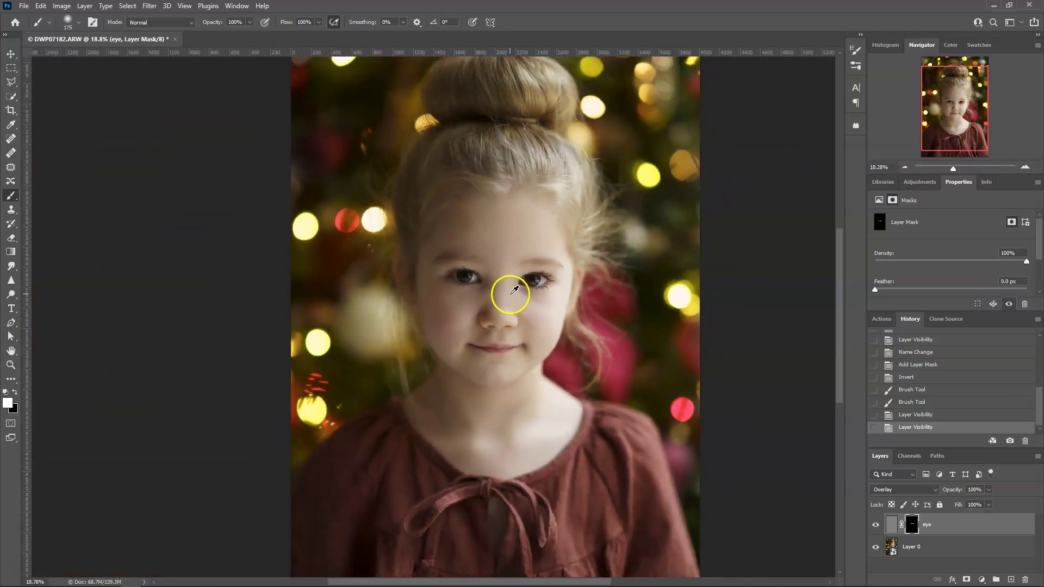
pyautogui.scroll(-3, 513, 291)
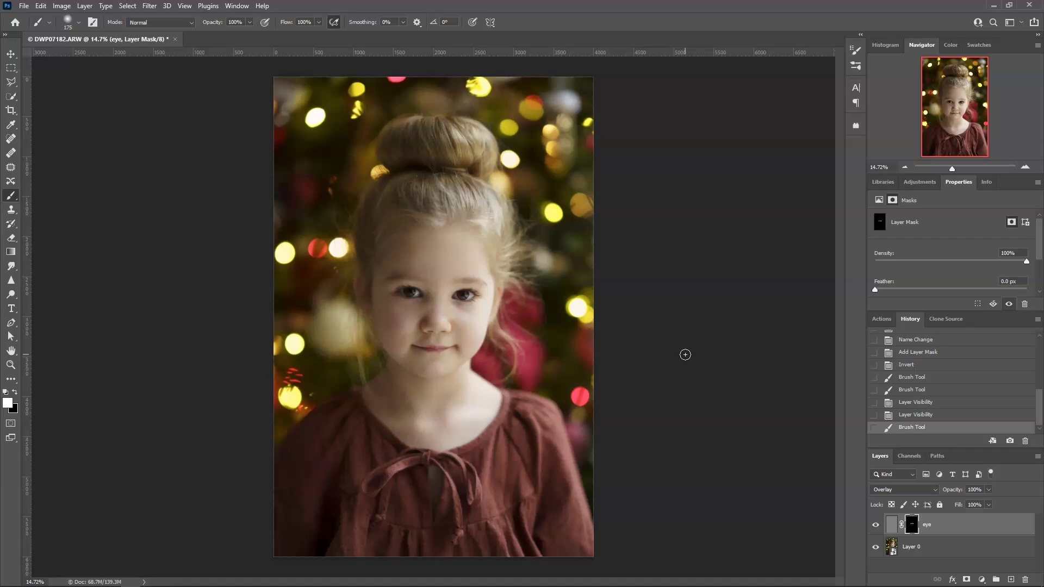
pyautogui.click(667, 352)
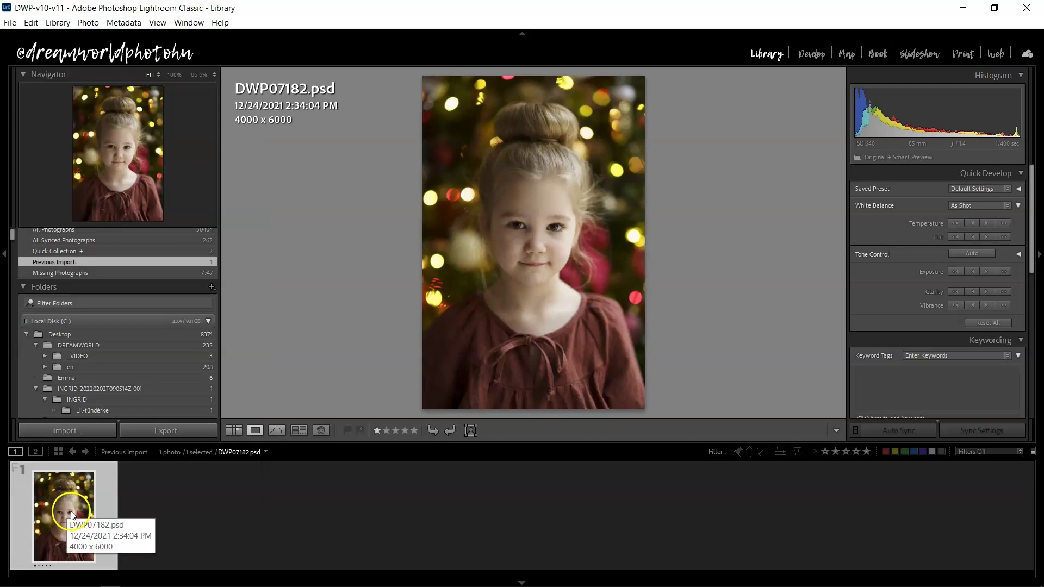
# Open the Export One File dialog for the edited DWP07182.psd photo from the filmstrip
pyautogui.rightClick(70, 512)
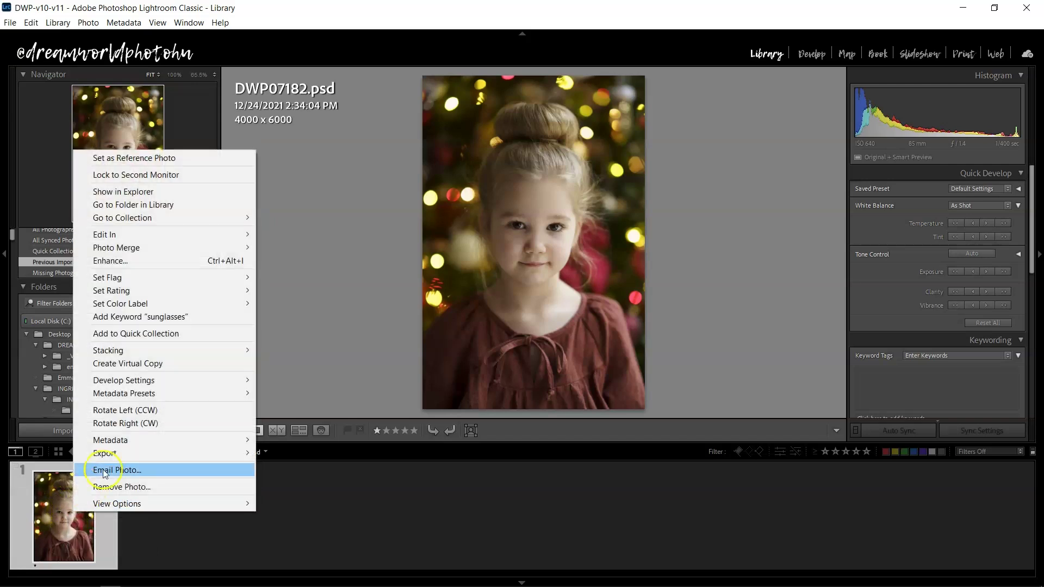
pyautogui.moveTo(105, 453)
pyautogui.click(314, 202)
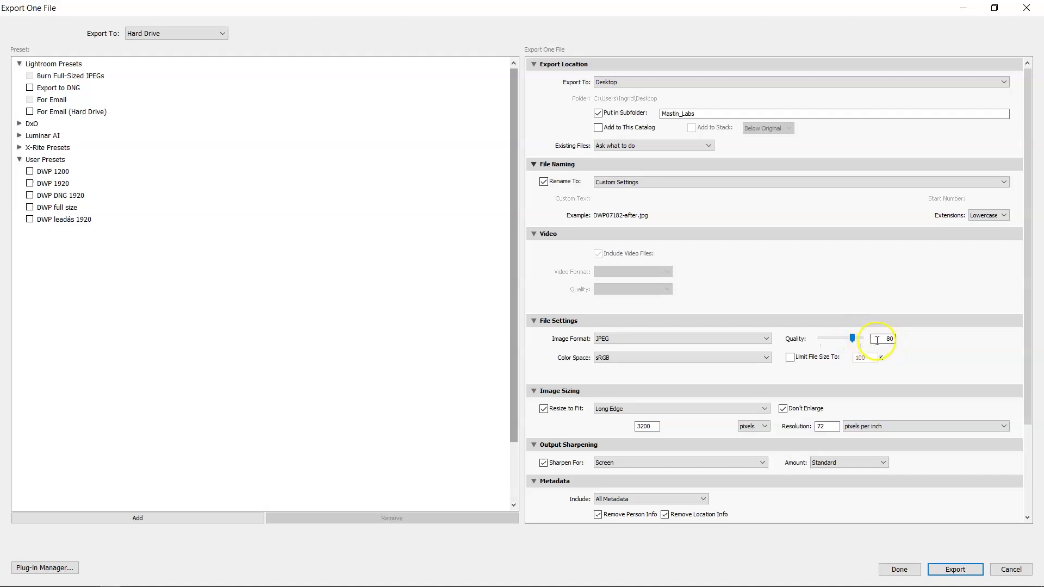
# Change the export Long Edge from 3200 to 1920 pixels, keeping Screen sharpening at Standard
pyautogui.moveTo(1026, 360); pyautogui.dragTo(1011, 403)
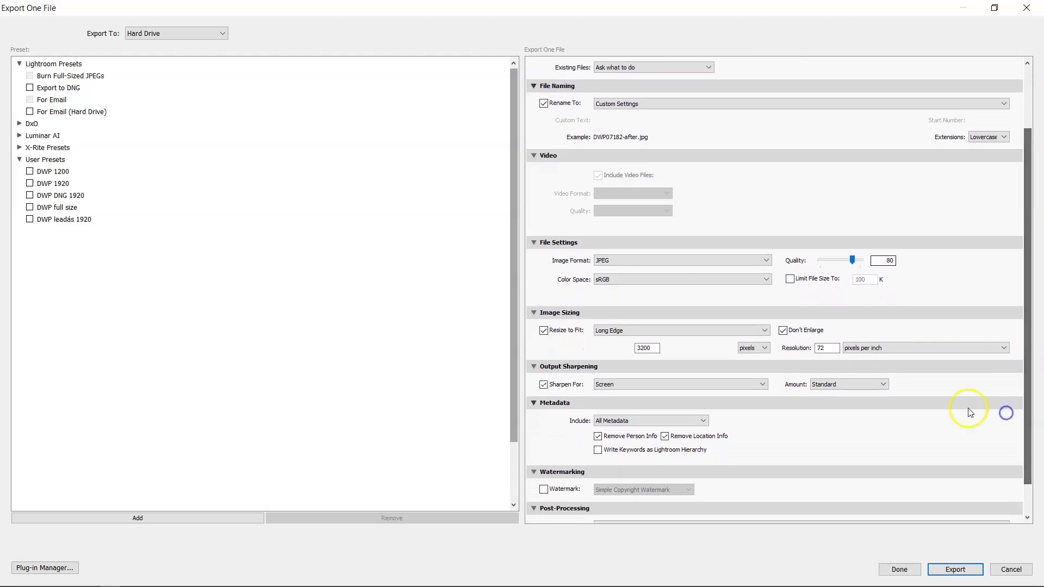
pyautogui.doubleClick(651, 349)
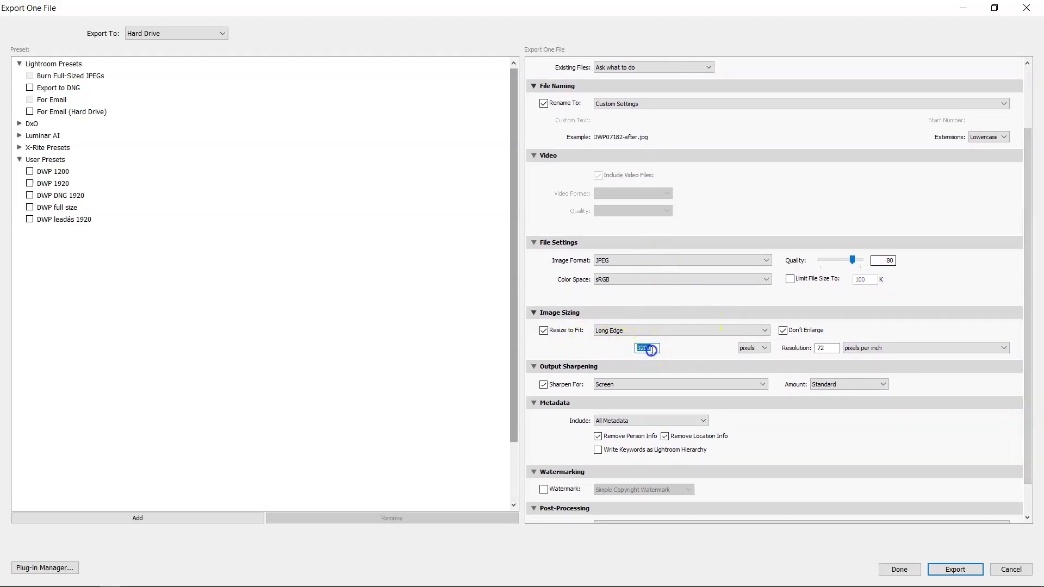
pyautogui.write('1920')
pyautogui.click(673, 335)
pyautogui.moveTo(1028, 379); pyautogui.dragTo(1024, 409)
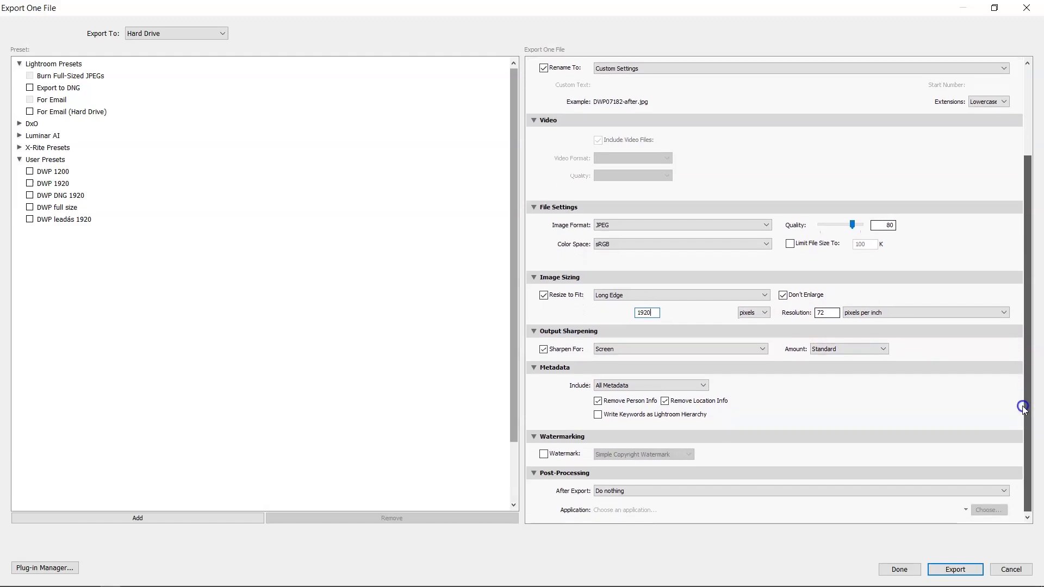
pyautogui.click(617, 354)
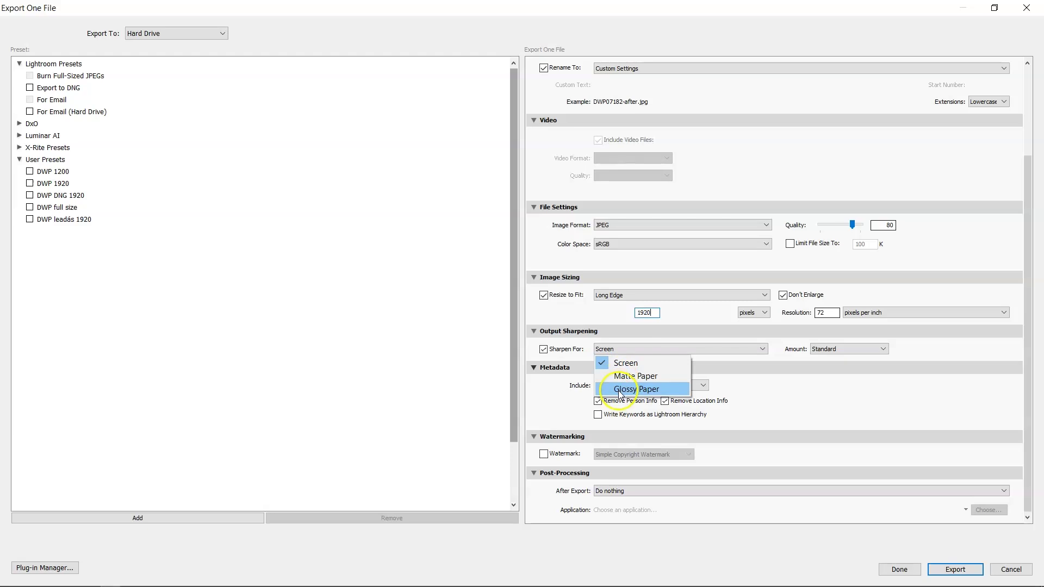
pyautogui.click(846, 351)
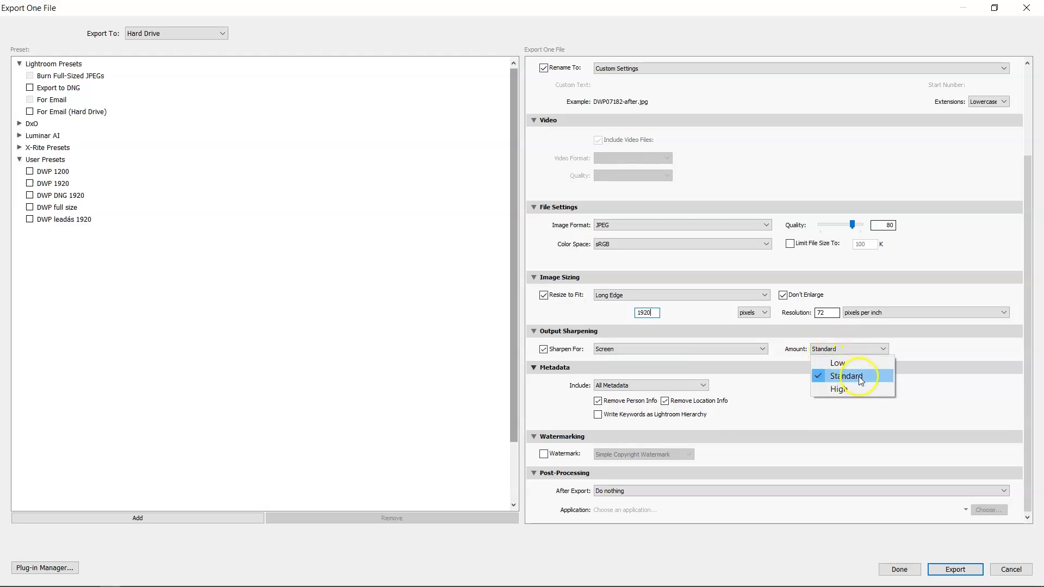
pyautogui.click(911, 350)
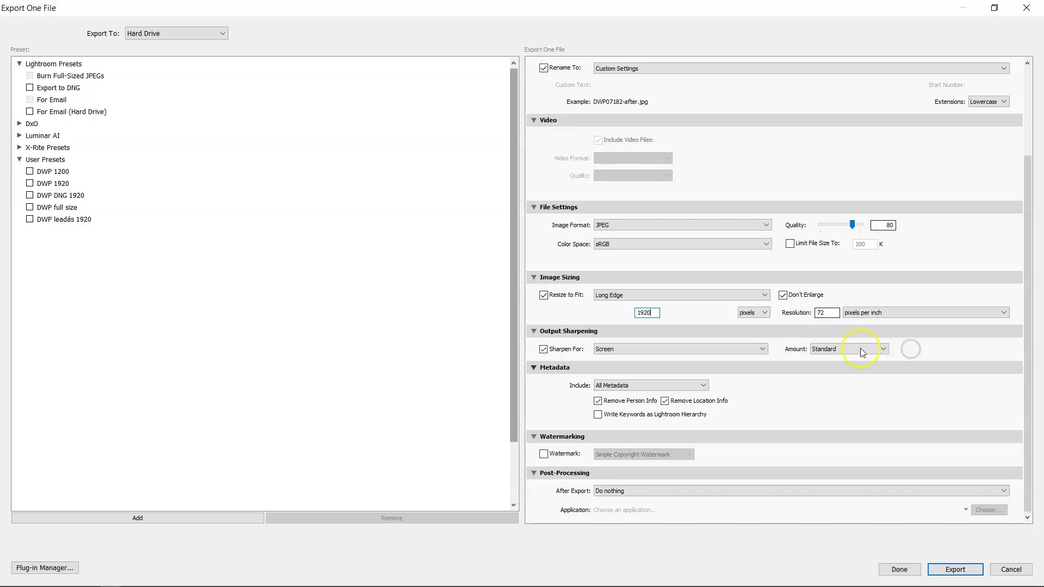